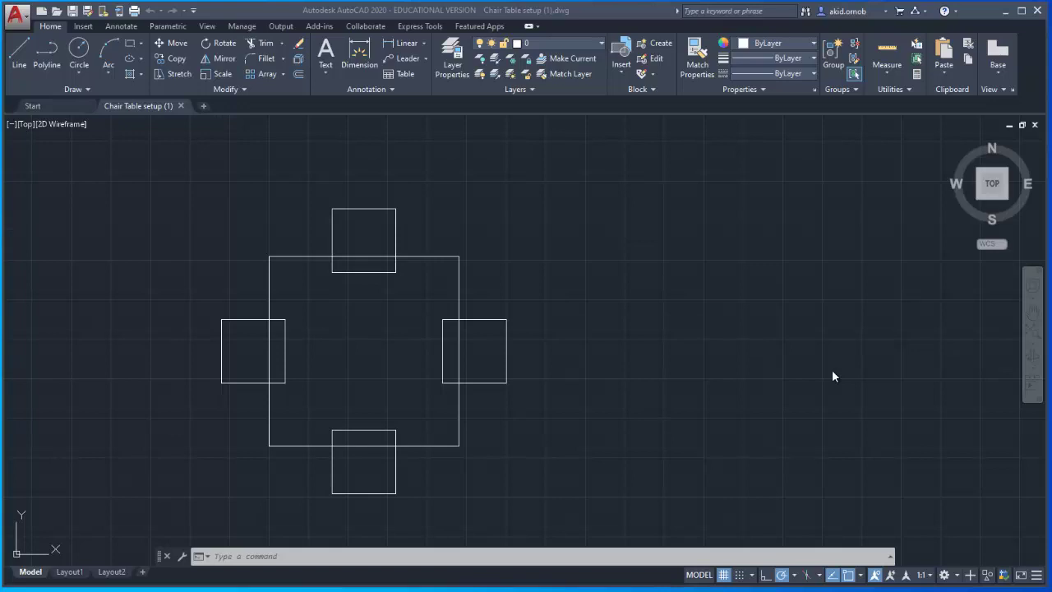
Start a new block definition and name it 'chair table setup'.
scroll(703, 308, up, 2)
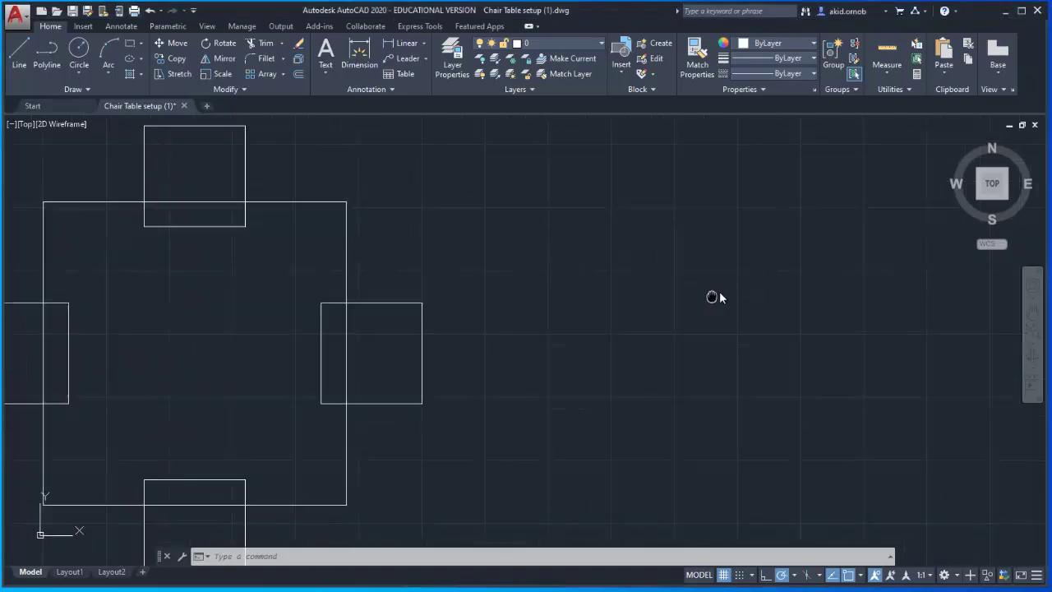
mouse_move(714, 296)
middle_down()
mouse_move(910, 261)
mouse_move(840, 294)
middle_up()
scroll(910, 261, down, 1)
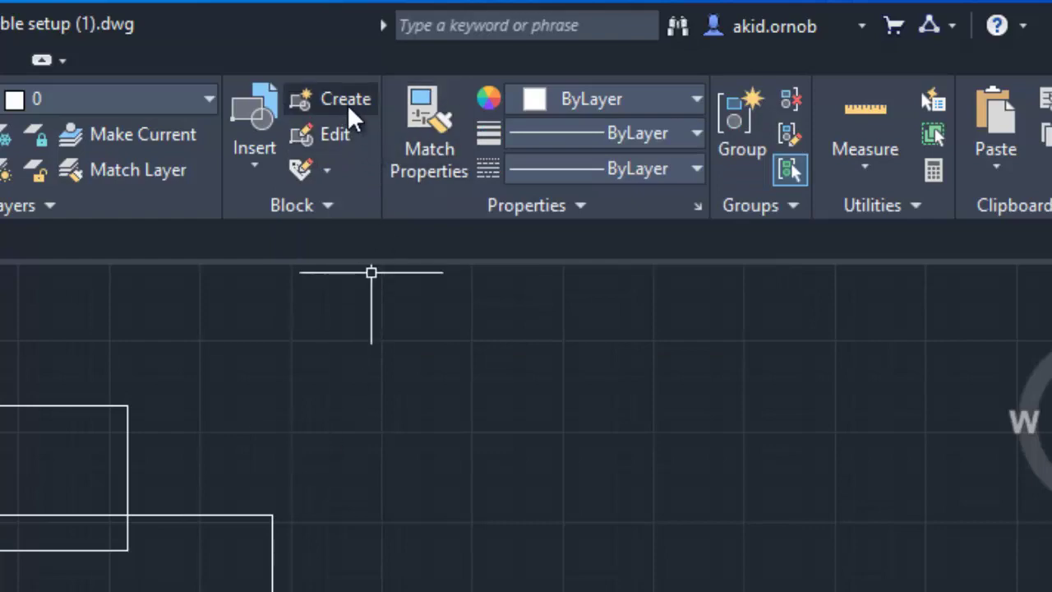
click(346, 101)
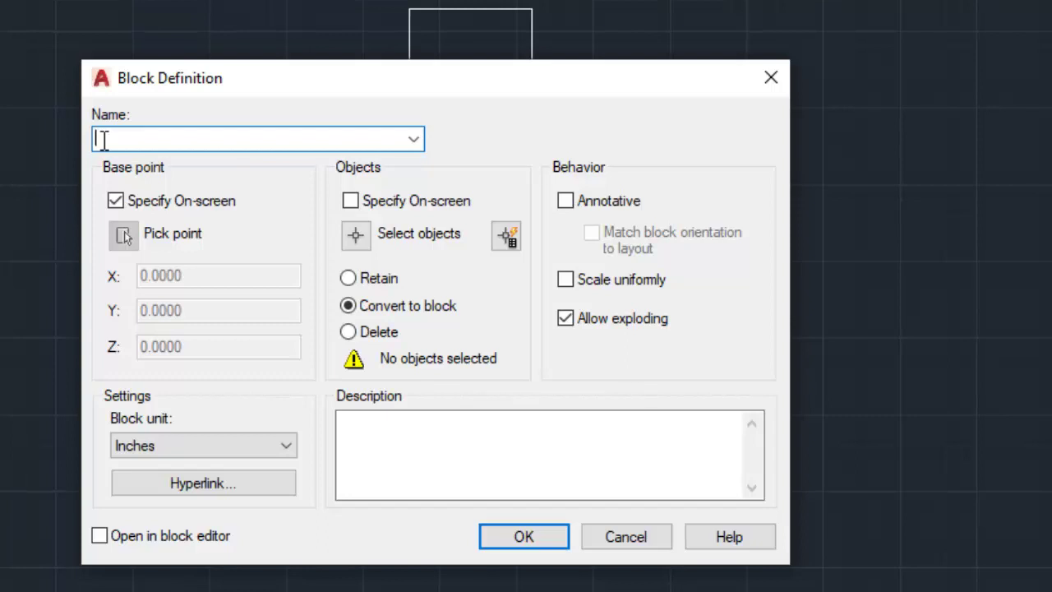
text(ch)
text(air )
text(tabl)
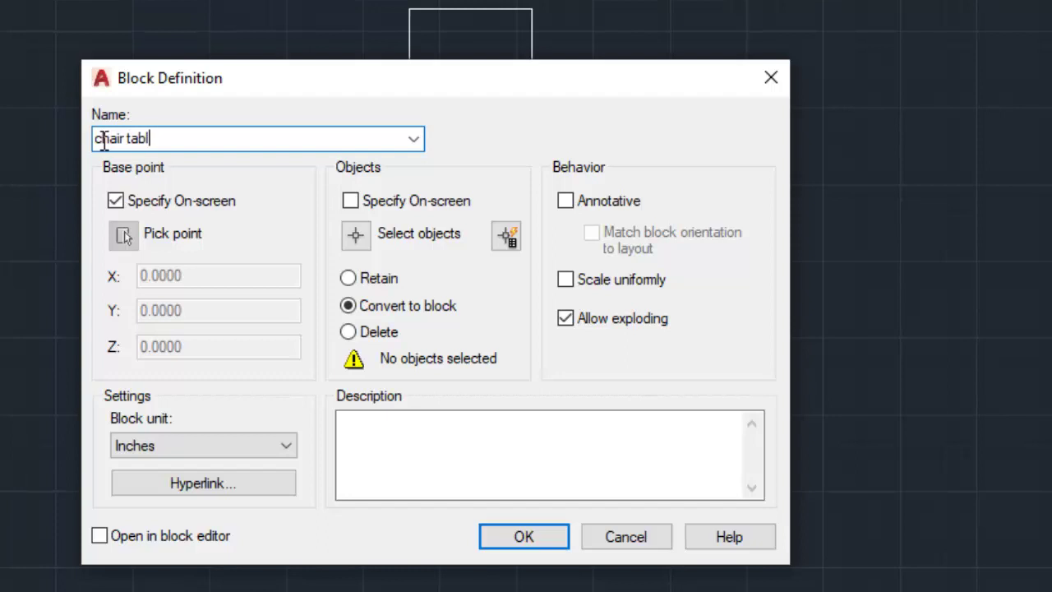
text(e set)
text(up)
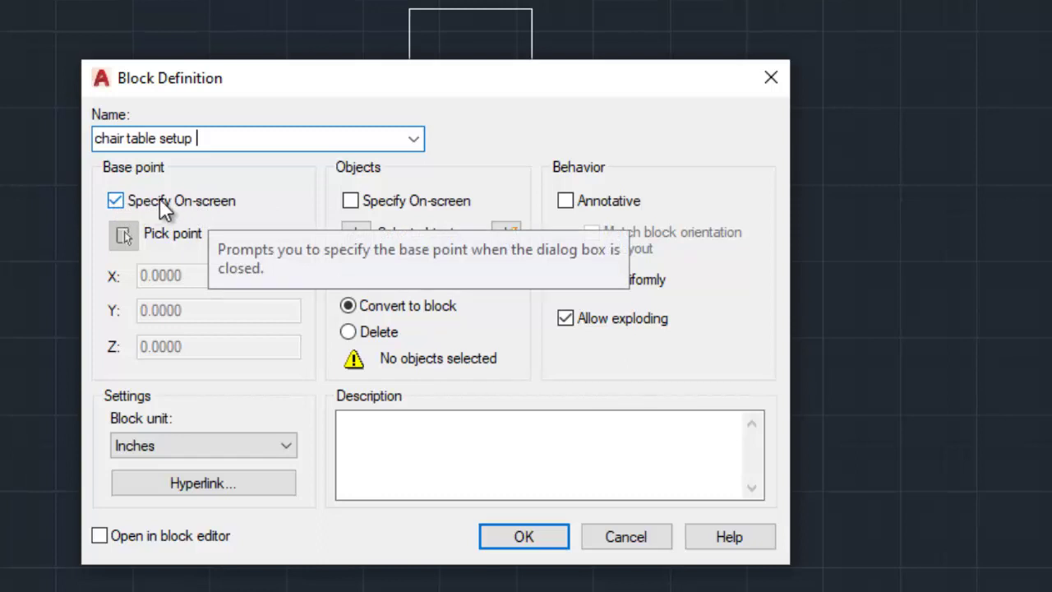
Keep the base point on-screen, specify objects on-screen, and leave the block unit at Inches.
click(116, 200)
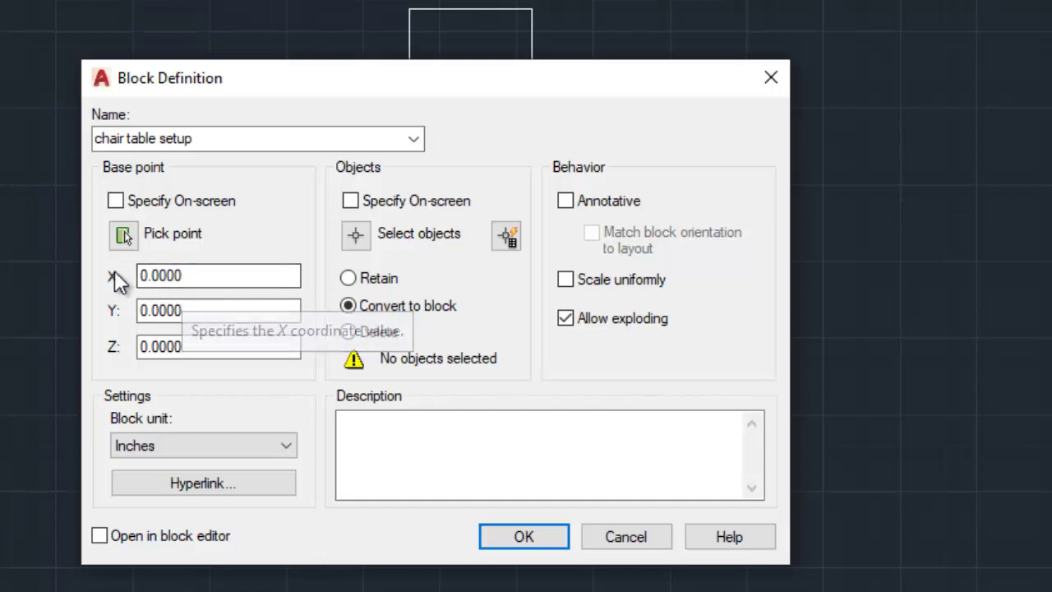
click(151, 276)
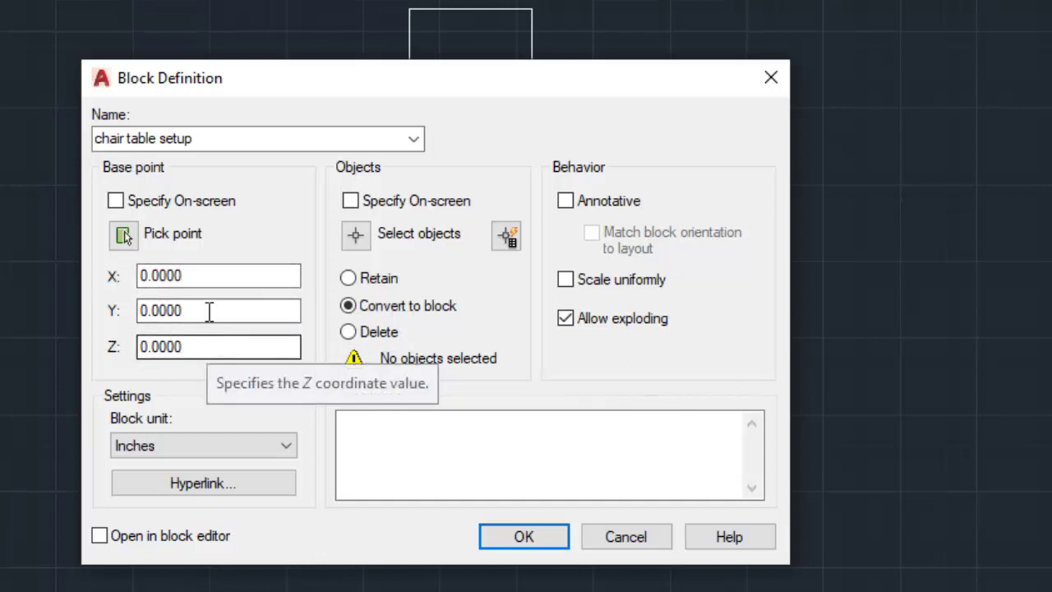
click(116, 202)
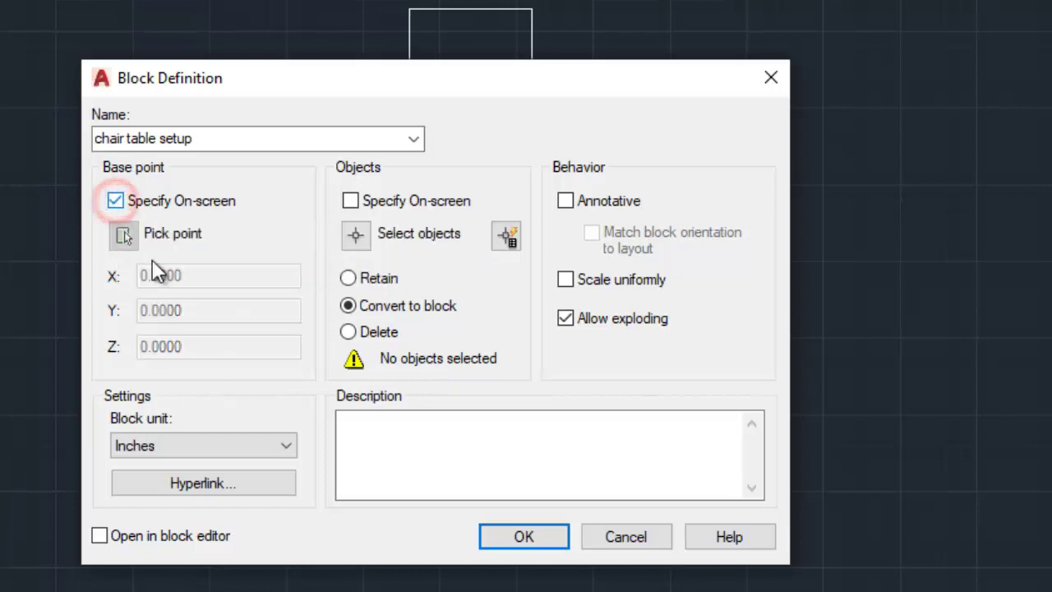
click(351, 202)
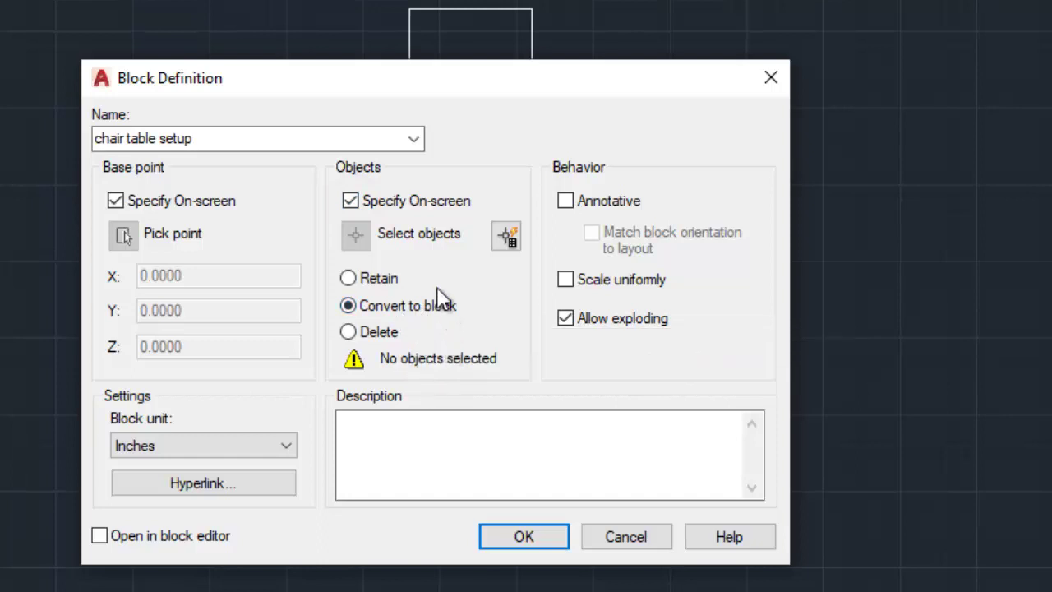
click(237, 442)
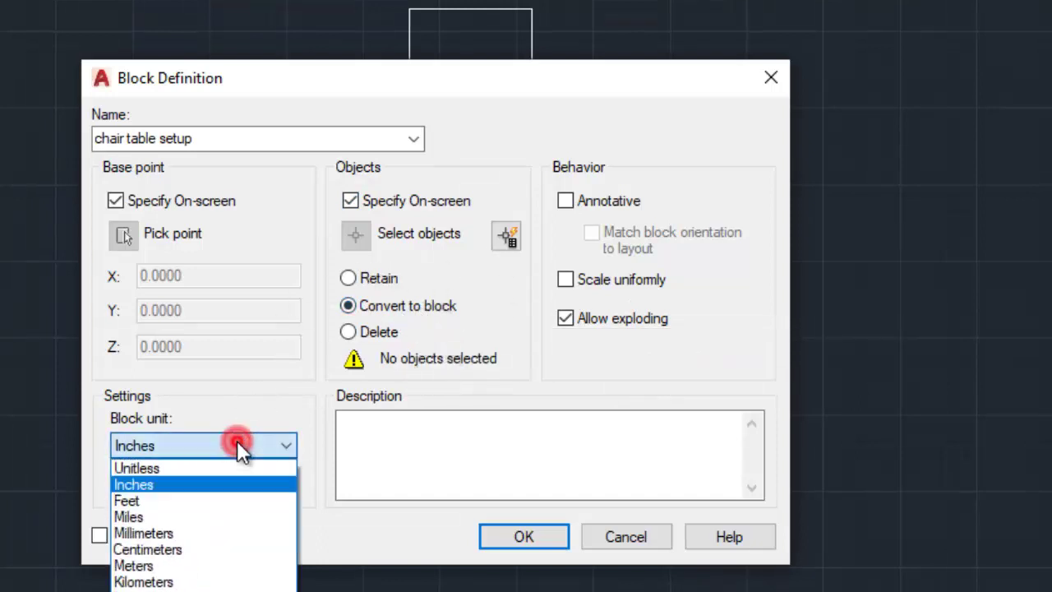
click(237, 441)
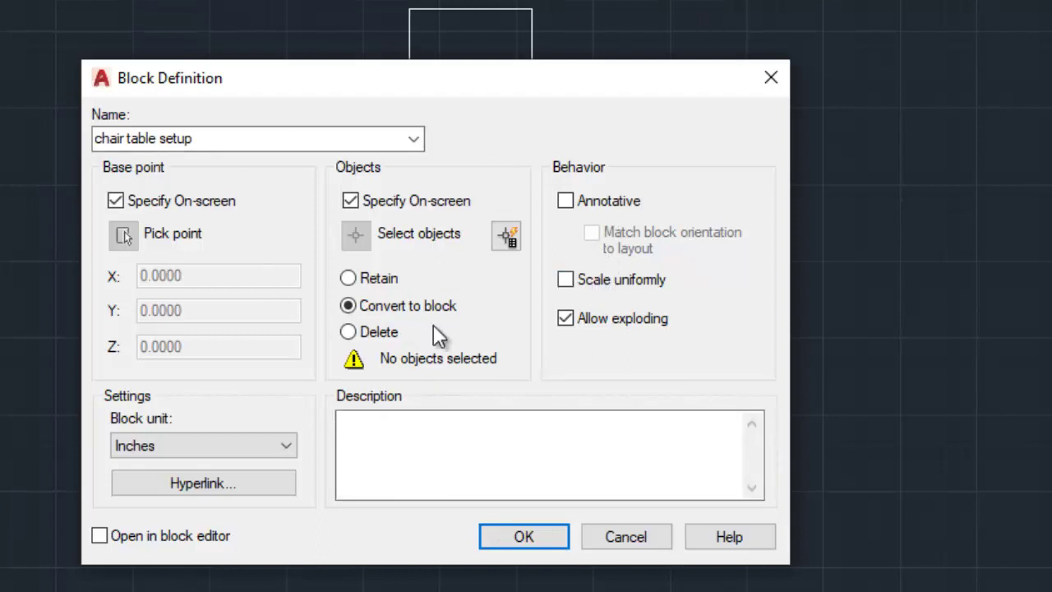
Set the block's base point at the table centre and window-select the table and four chairs.
click(513, 528)
scroll(649, 370, down, 1)
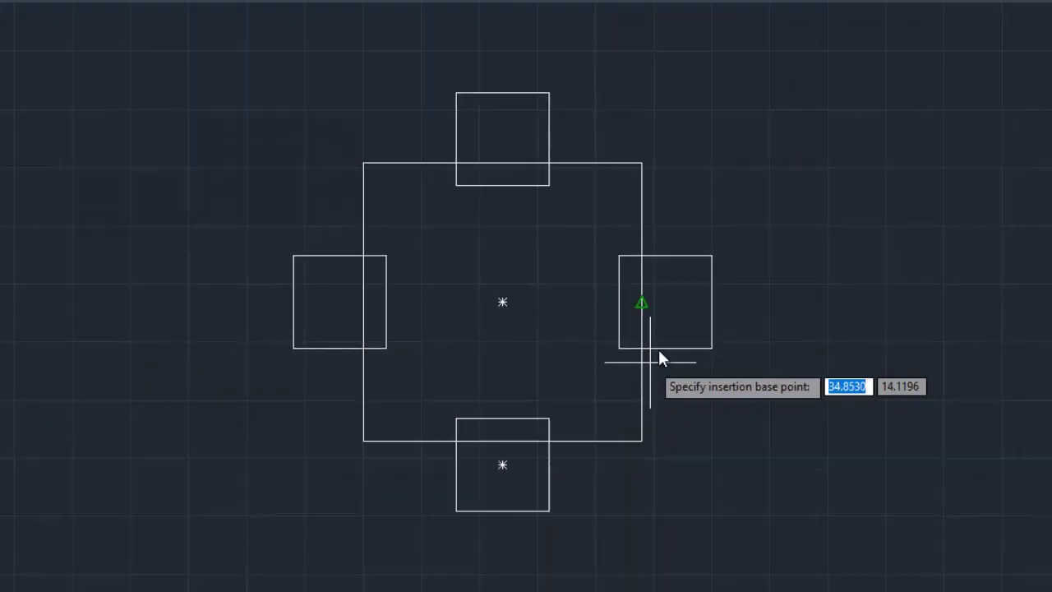
scroll(658, 272, down, 2)
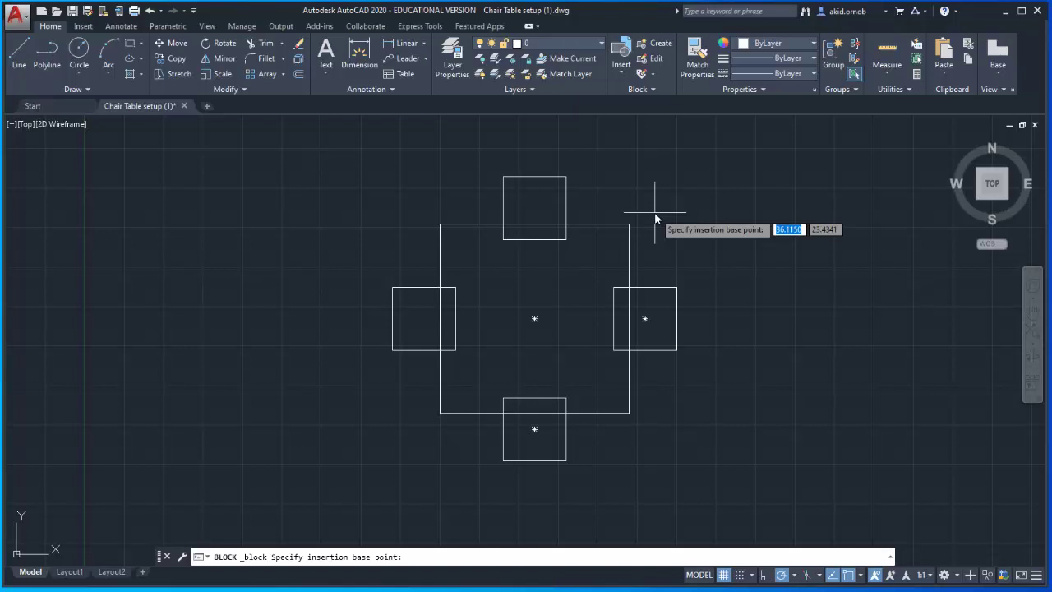
click(539, 323)
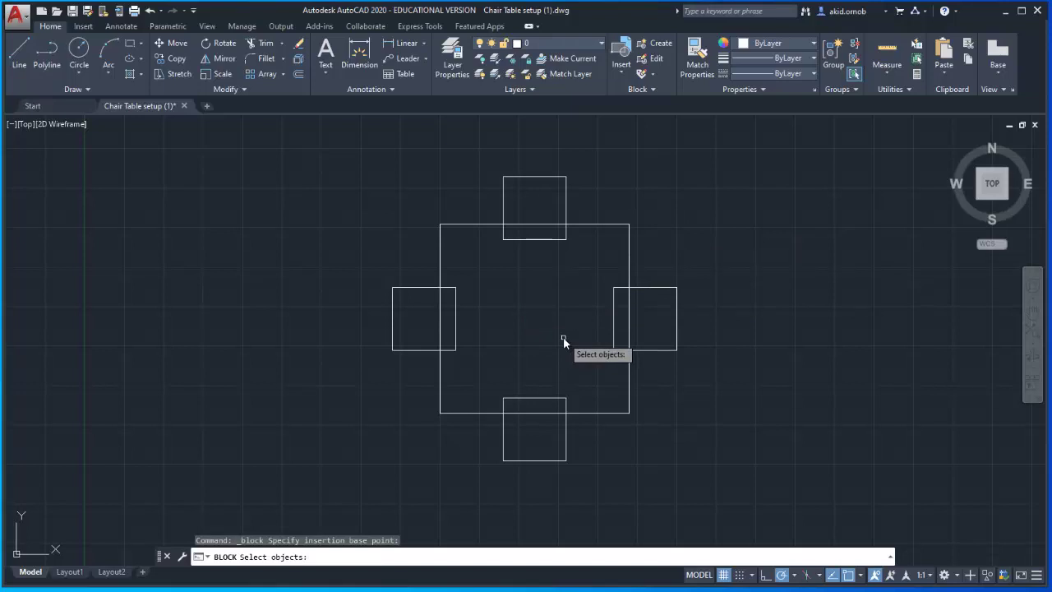
click(341, 144)
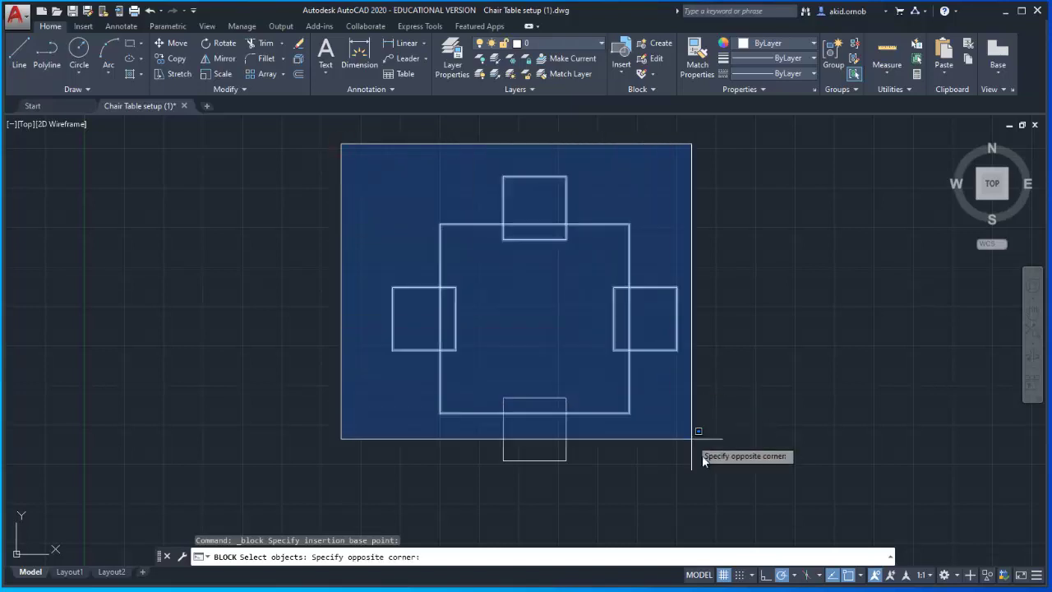
click(761, 500)
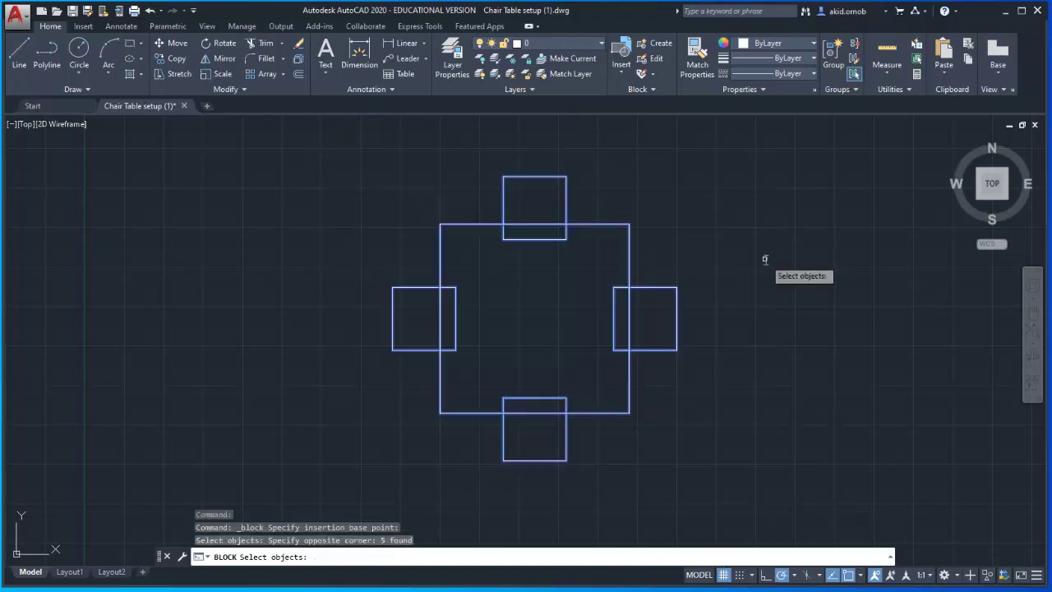
key(Return)
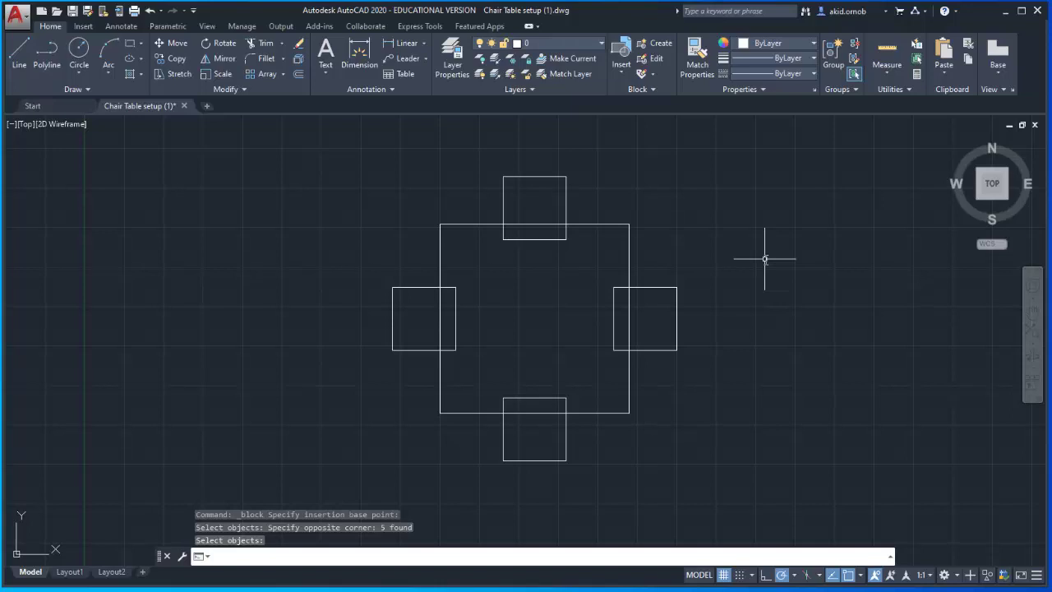
key(Return)
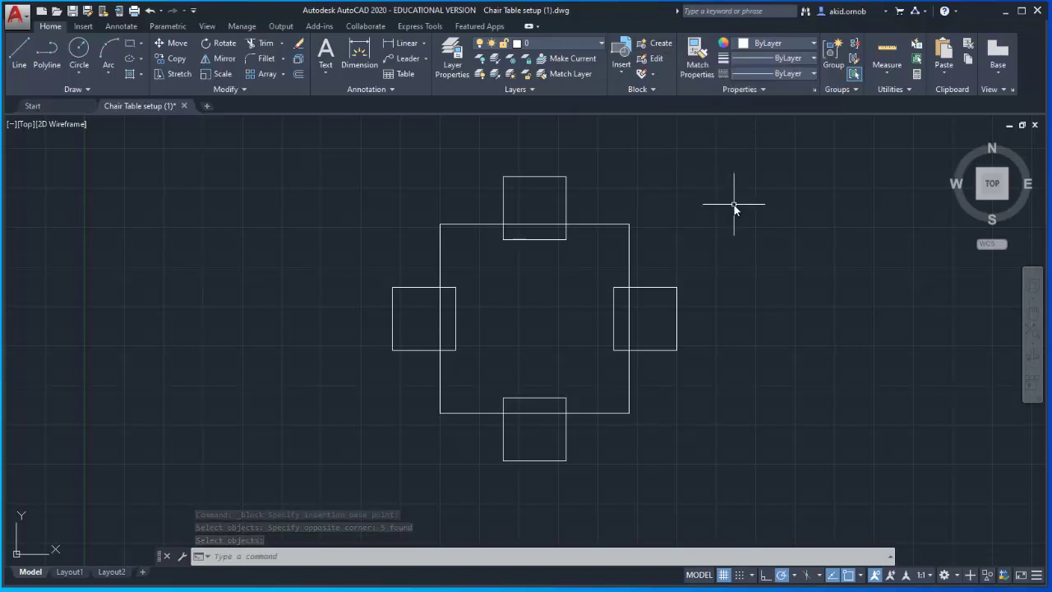
text(b)
key(Return)
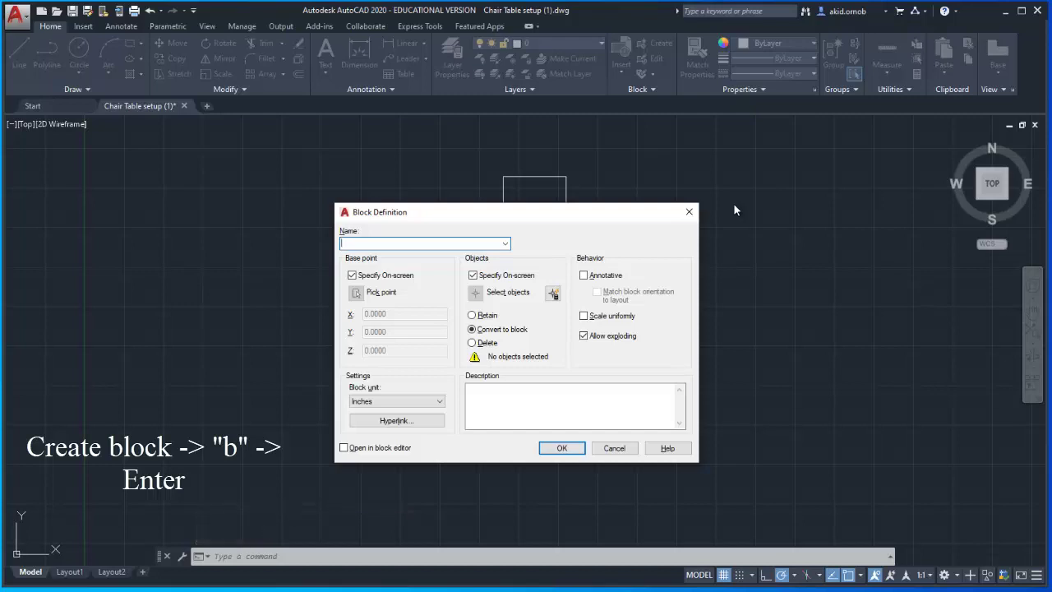
click(689, 216)
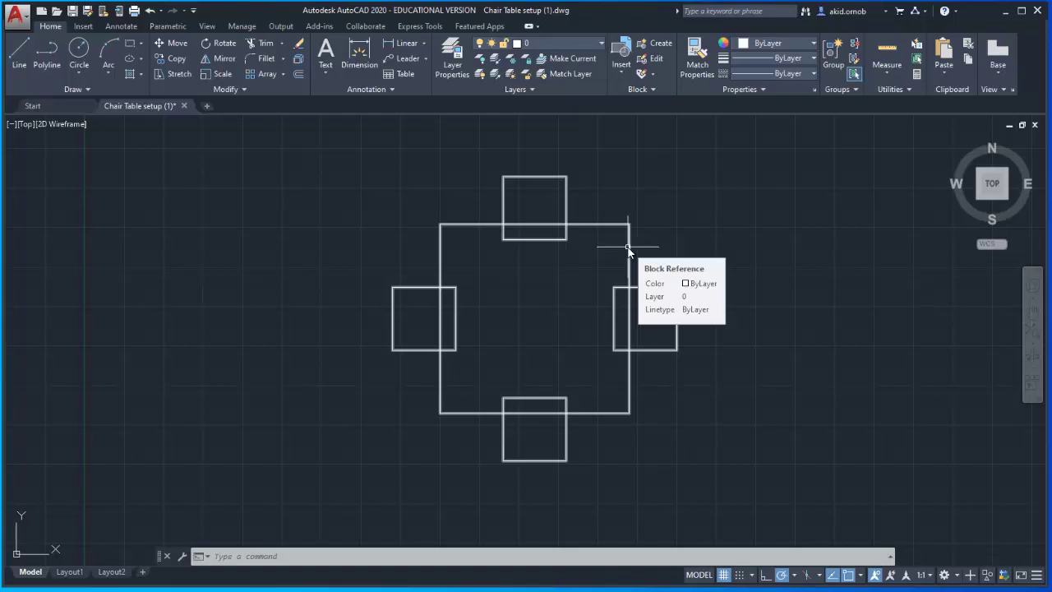
Select the chair table setup block reference by clicking one of the table's lines.
click(627, 247)
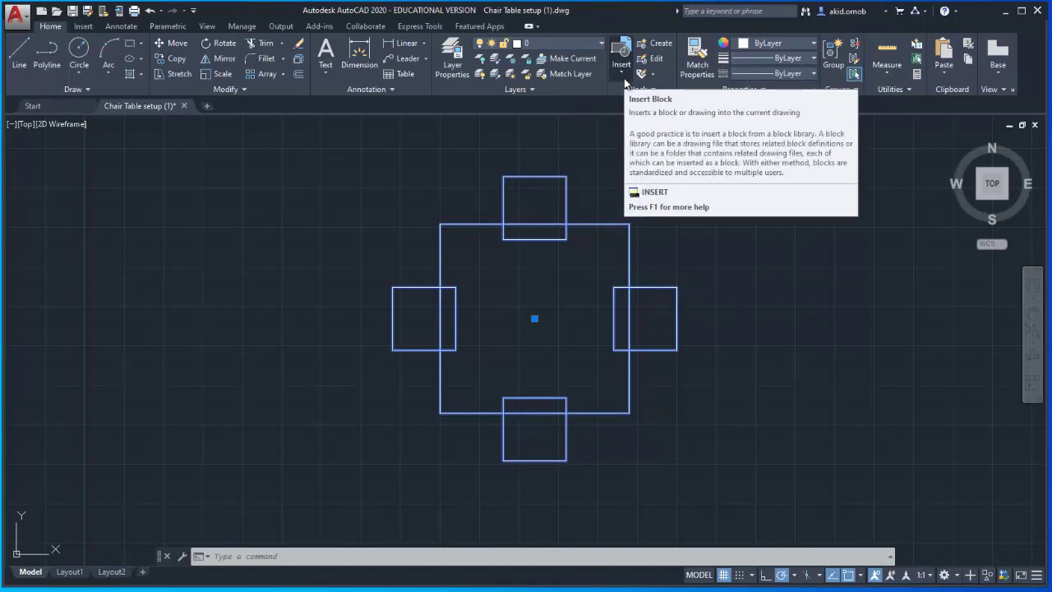
click(623, 80)
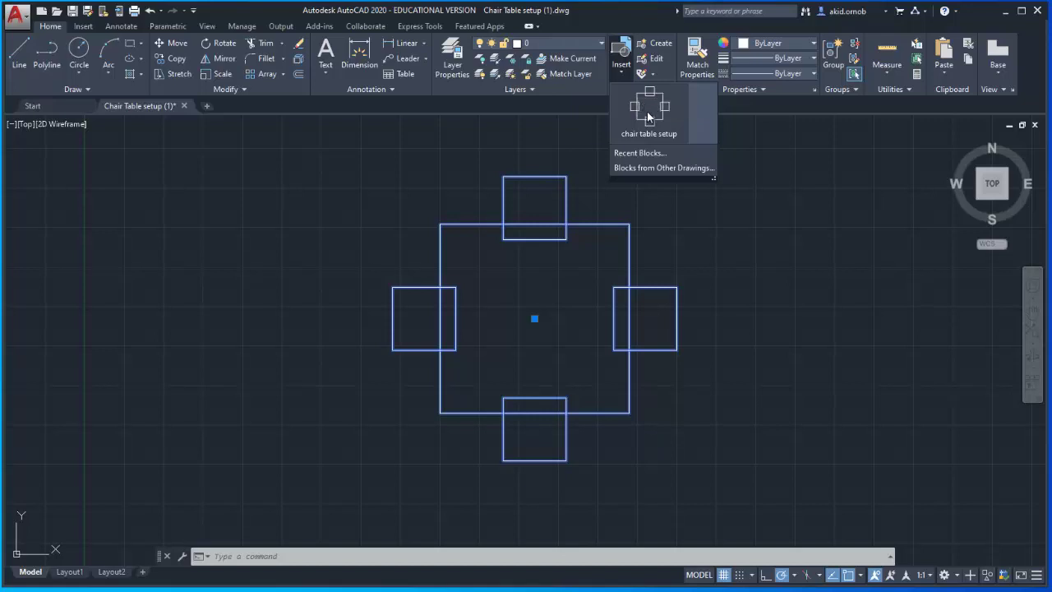
click(647, 111)
scroll(729, 247, down, 5)
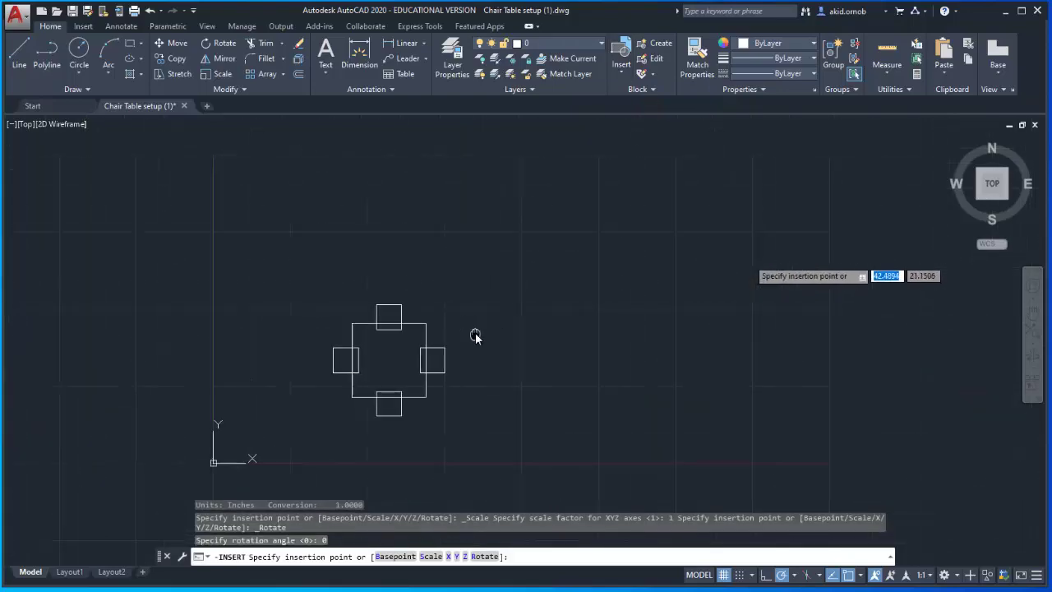
scroll(551, 382, up, 2)
middle_drag(556, 376, 598, 287)
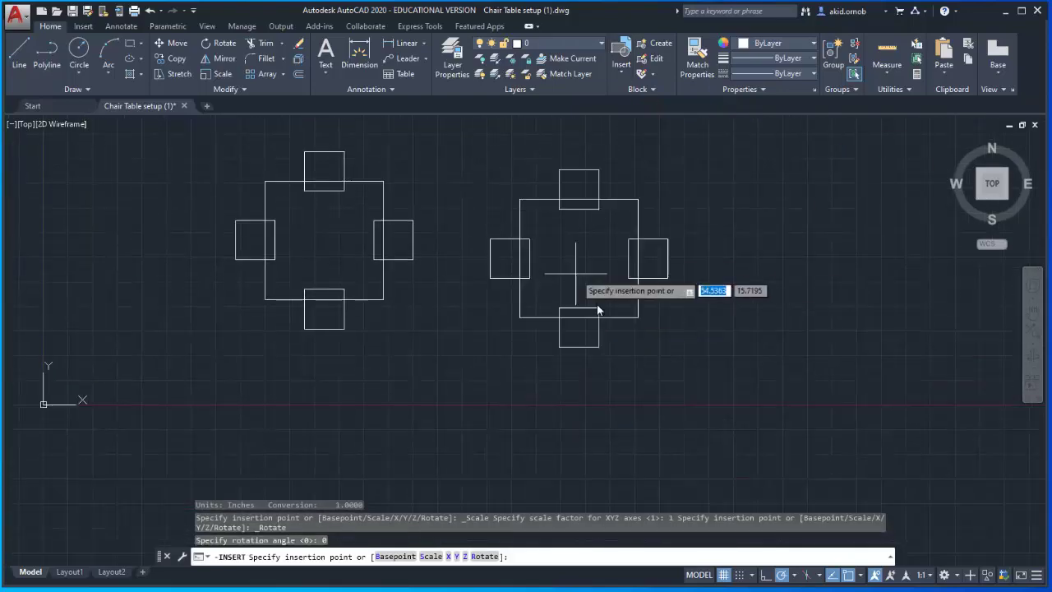
middle_drag(619, 197, 579, 277)
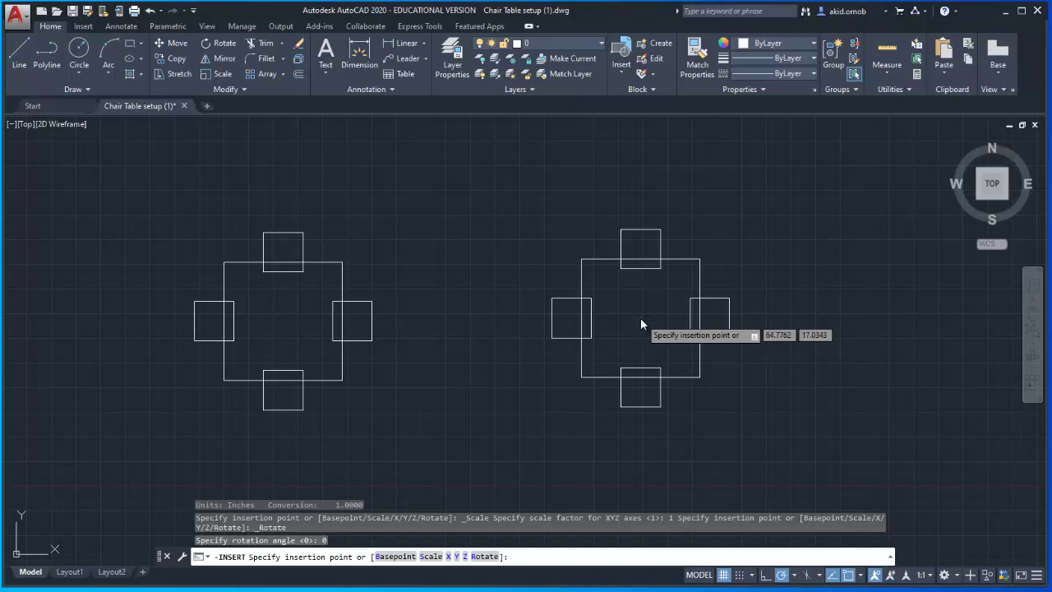
key(Escape)
middle_drag(540, 345, 682, 324)
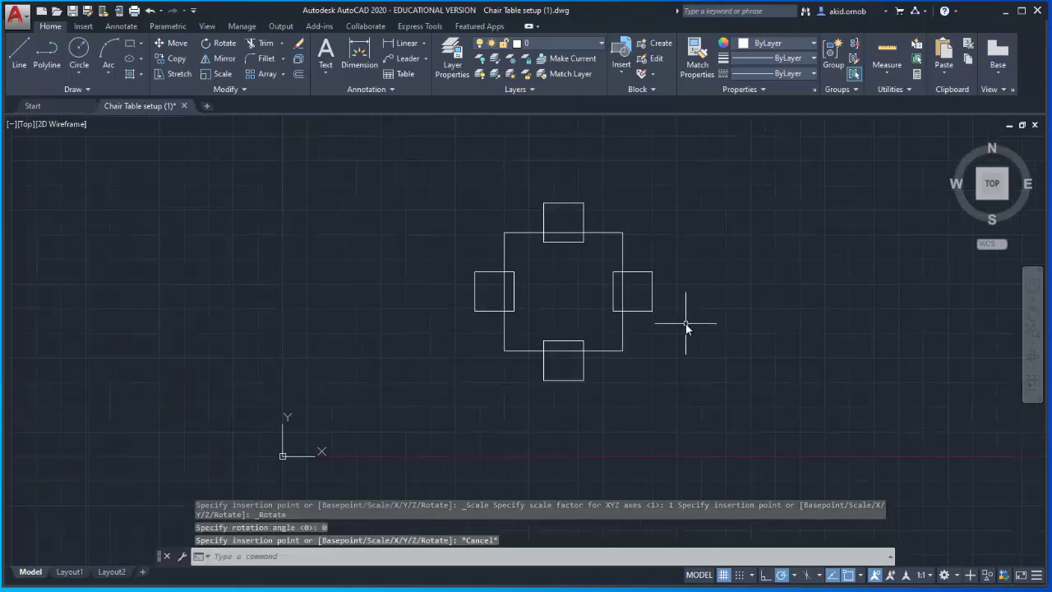
scroll(710, 341, up, 3)
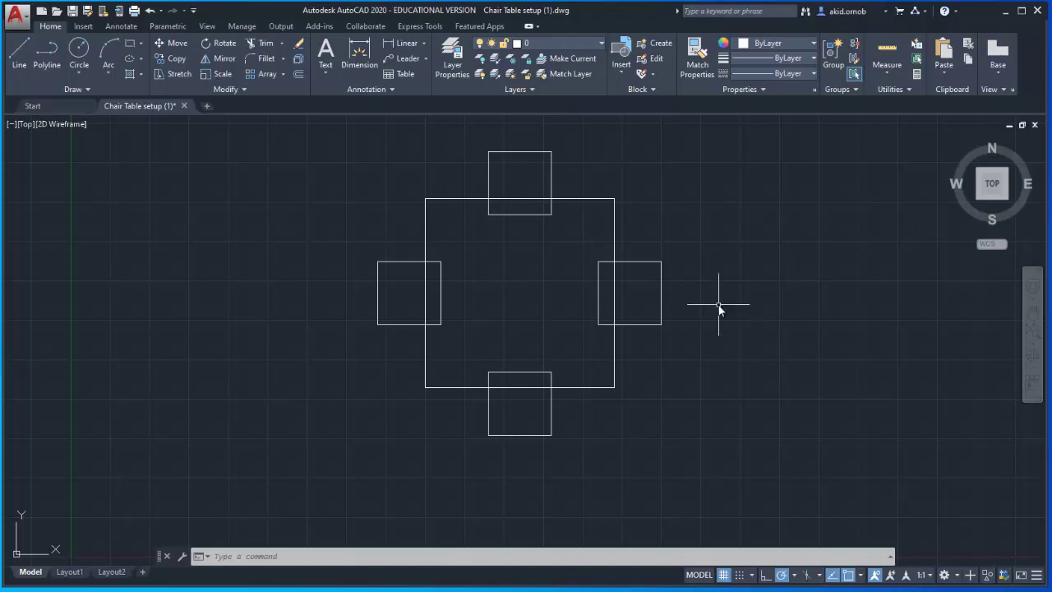
Choose 'chair table setup' from the Edit Block Definition list to preview it.
double_click(660, 283)
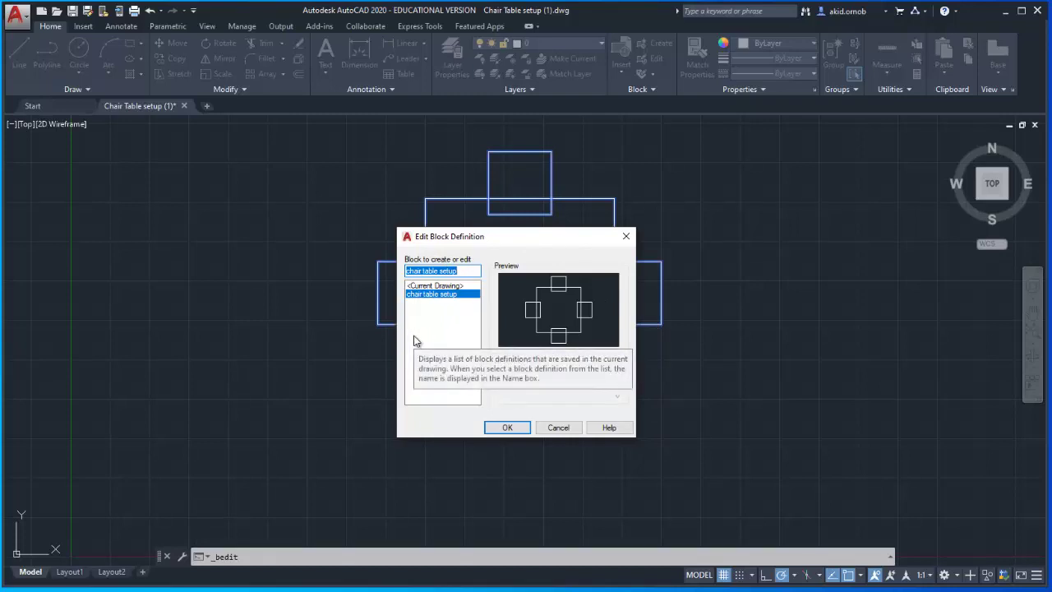
click(553, 428)
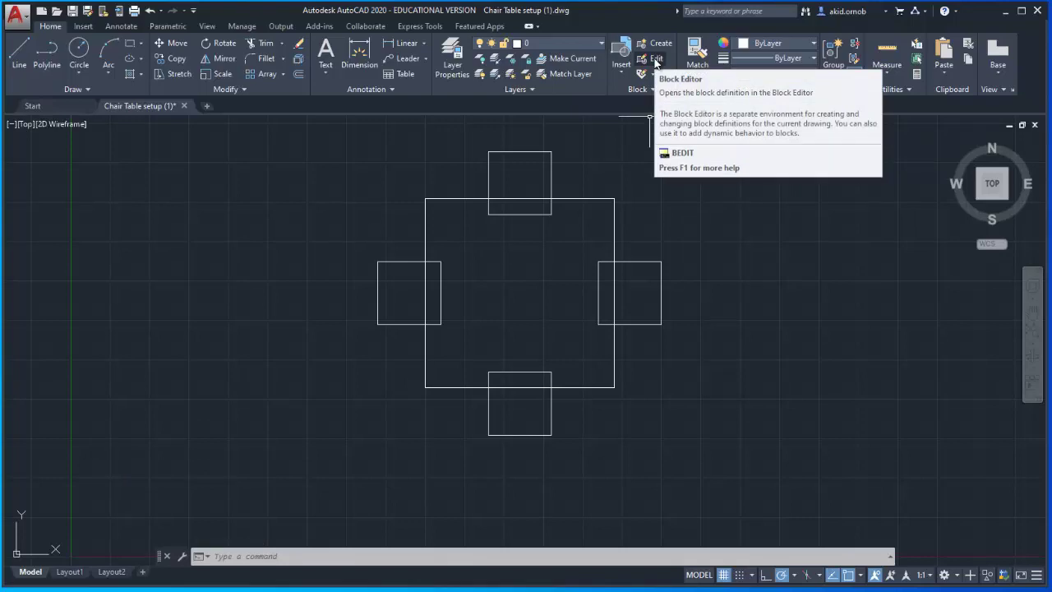
click(655, 60)
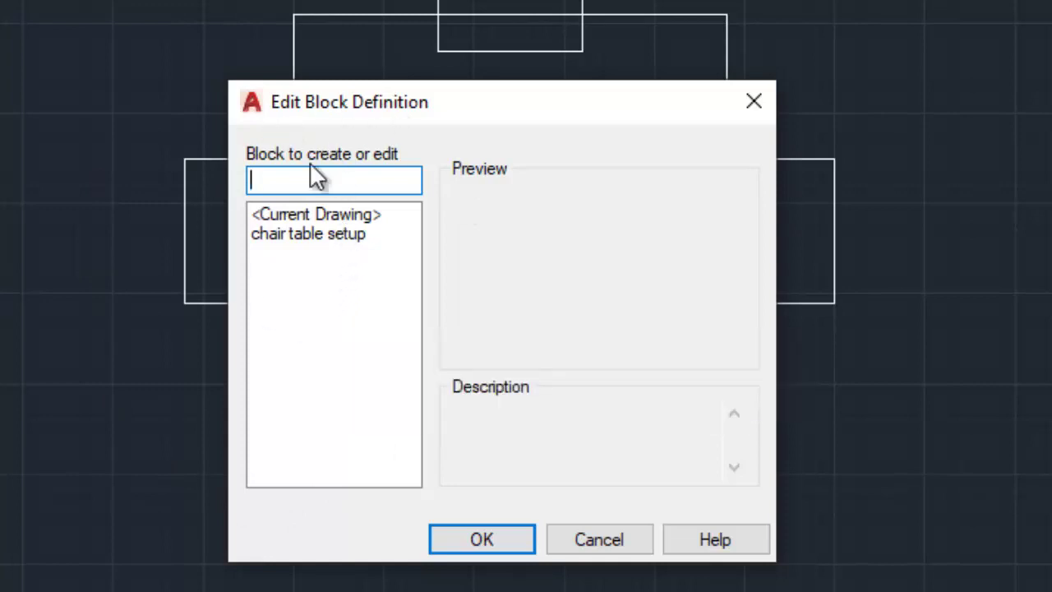
click(295, 235)
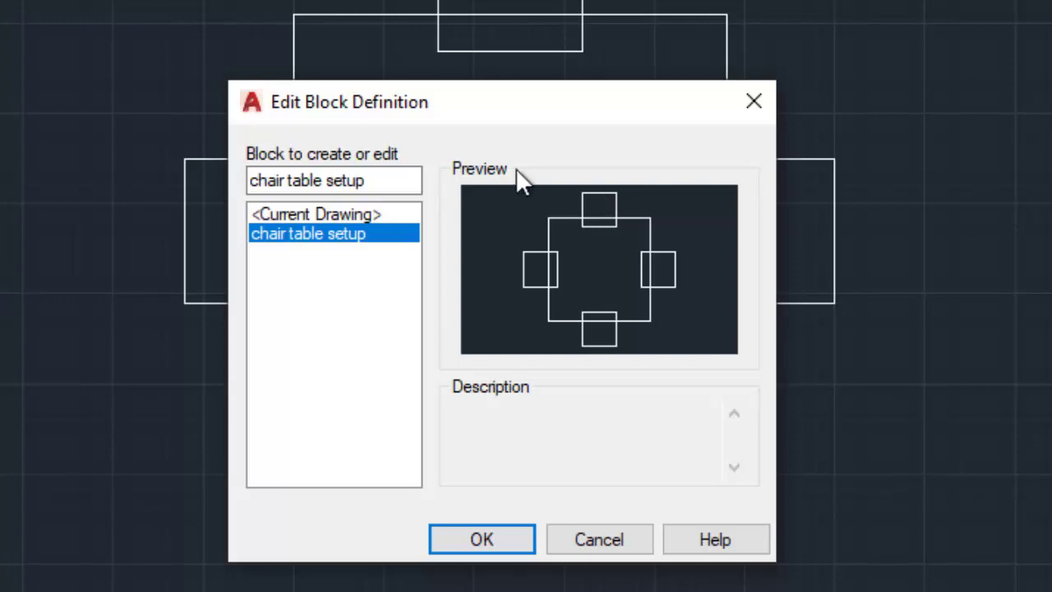
Open chair table setup in the Block Editor with the Block Authoring Palettes visible.
click(504, 439)
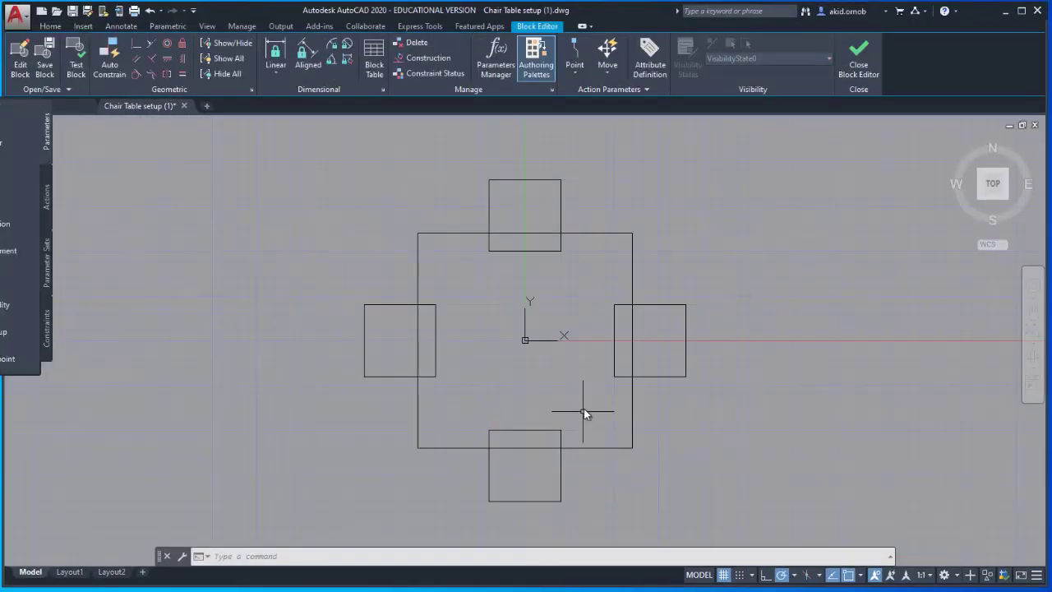
mouse_move(37, 345)
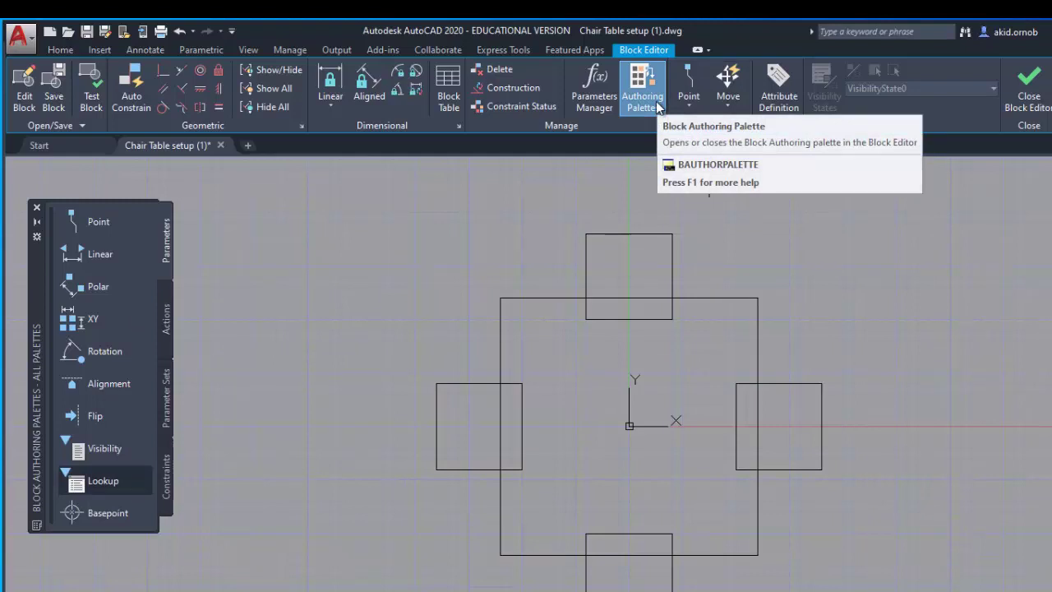
Toggle the Block Authoring Palettes off and on, then show the Actions set (Move, Scale, Stretch).
click(657, 107)
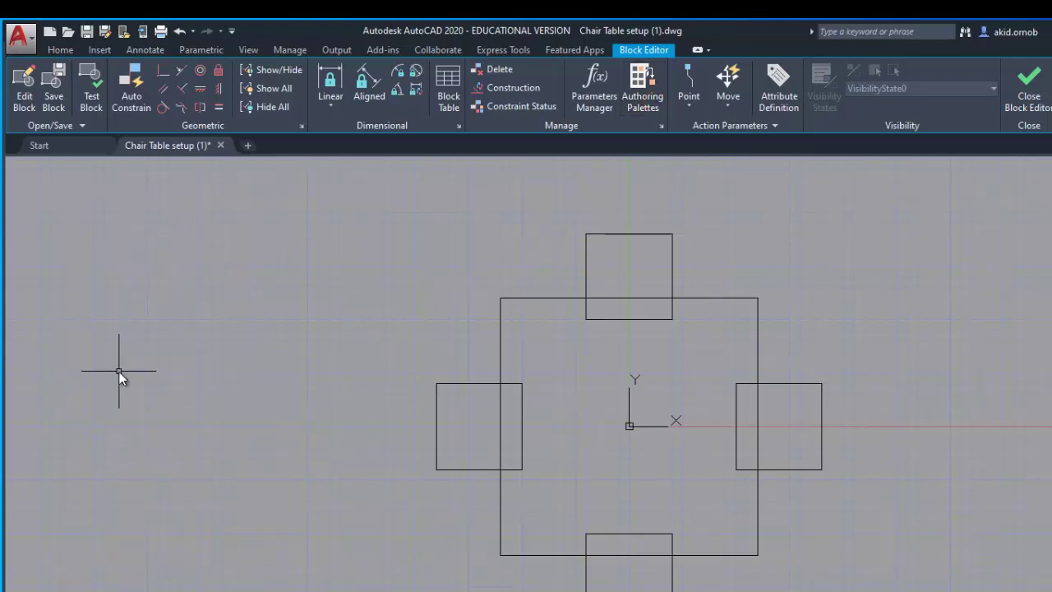
click(655, 104)
click(661, 107)
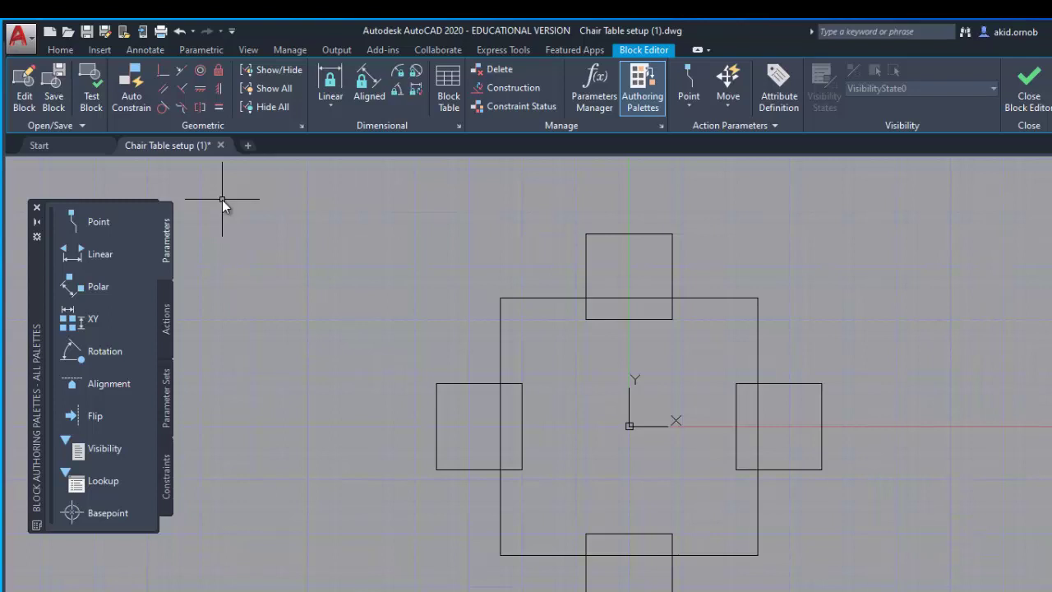
click(166, 312)
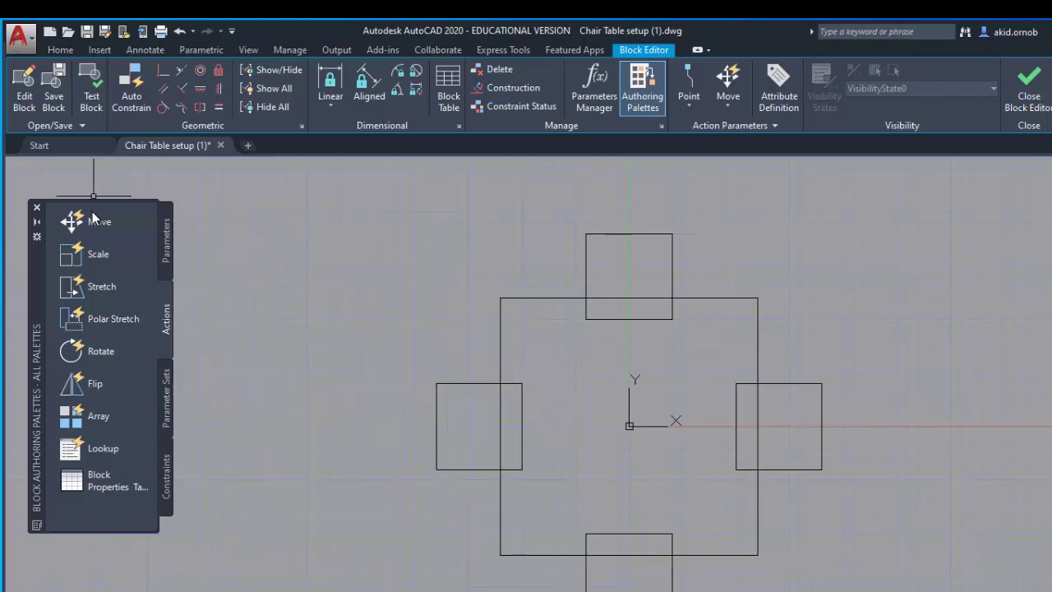
Return the palettes to the Parameters set (Point, Linear, Polar) and zoom to fit the block.
click(98, 350)
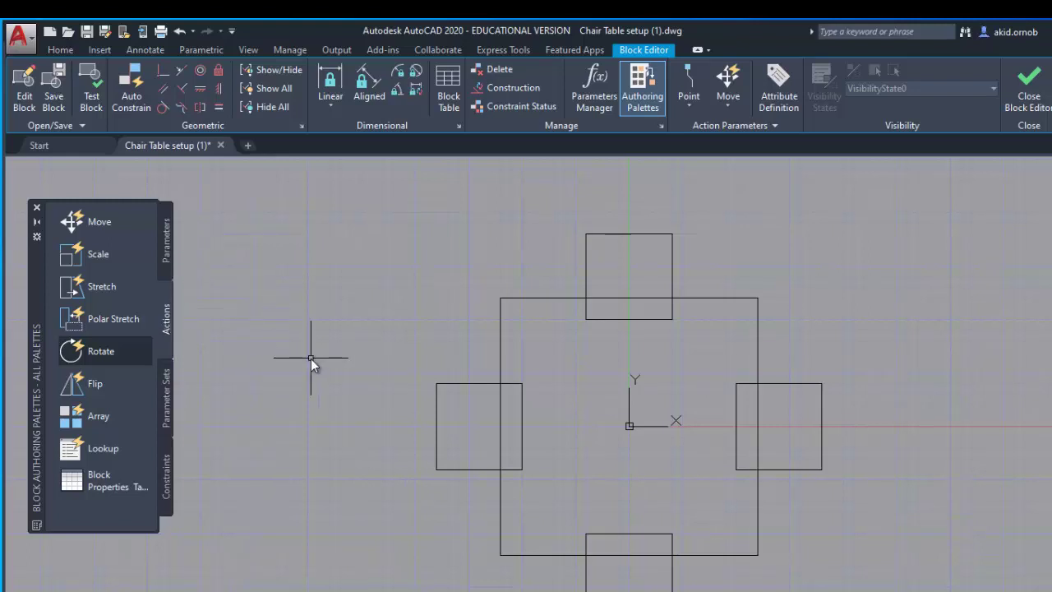
click(168, 399)
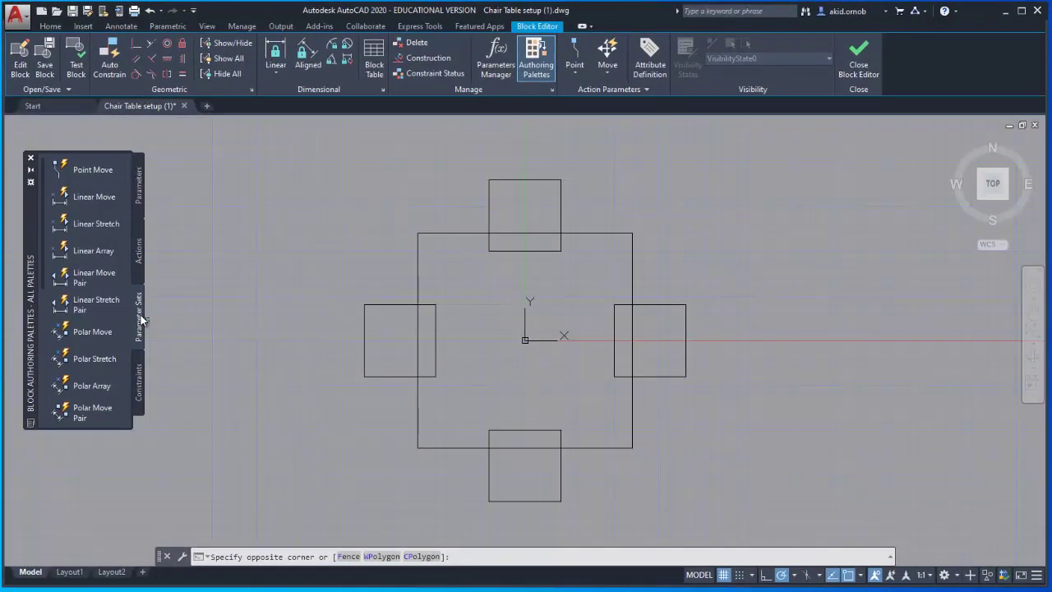
click(141, 199)
click(142, 241)
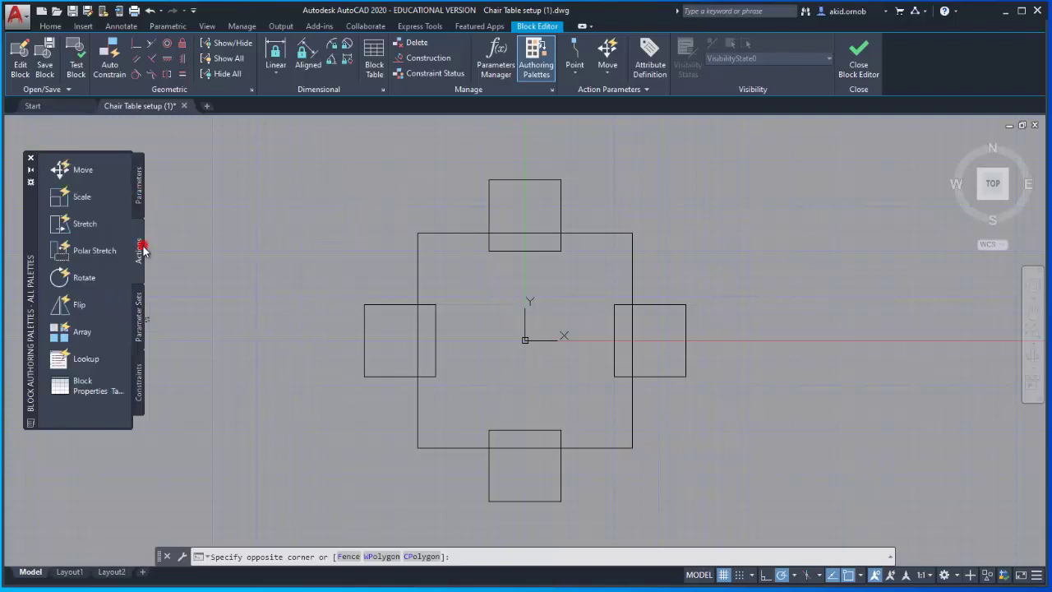
click(141, 197)
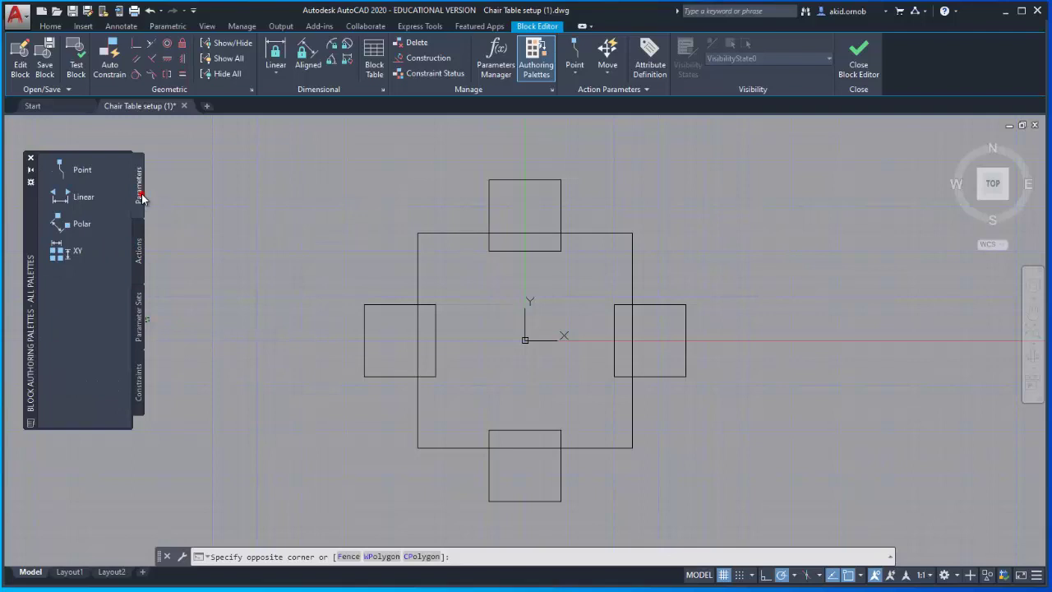
click(230, 276)
scroll(304, 289, down, 2)
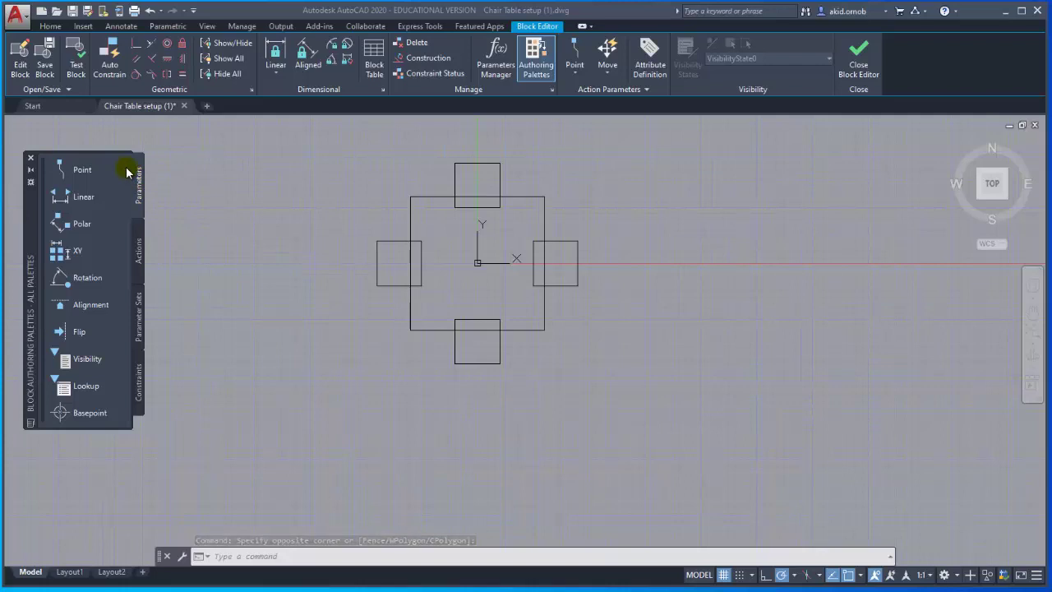
scroll(219, 213, up, 2)
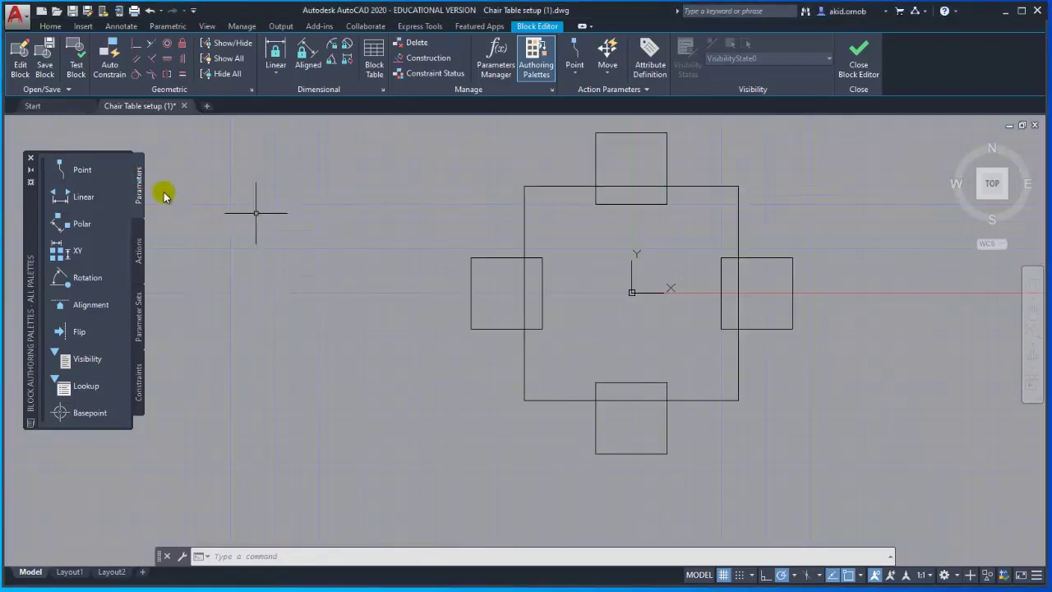
Add a Point parameter at the table's top-right corner, with the Position1 label just to its right.
click(83, 170)
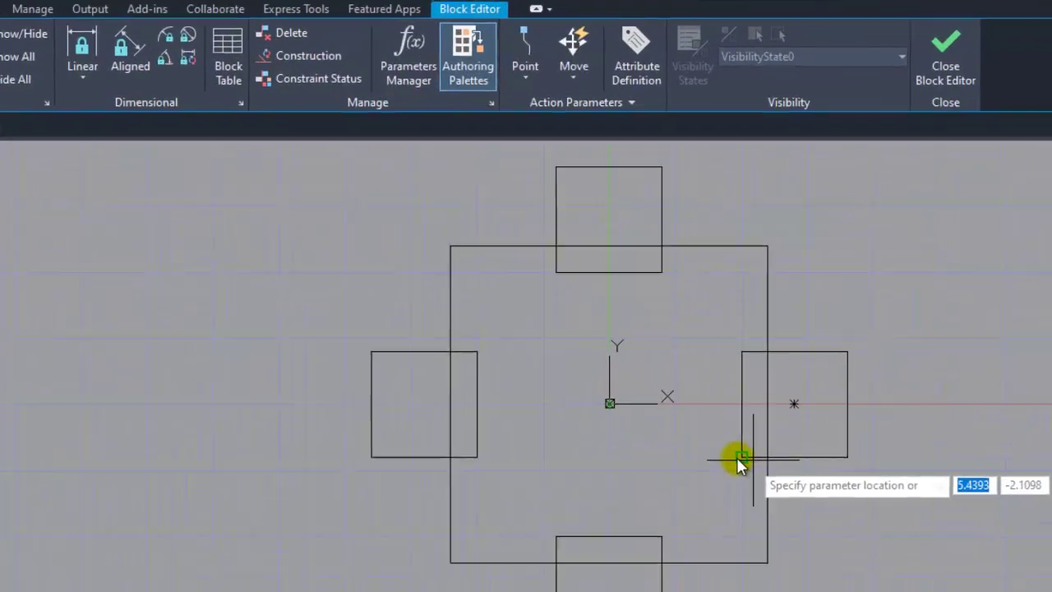
click(782, 274)
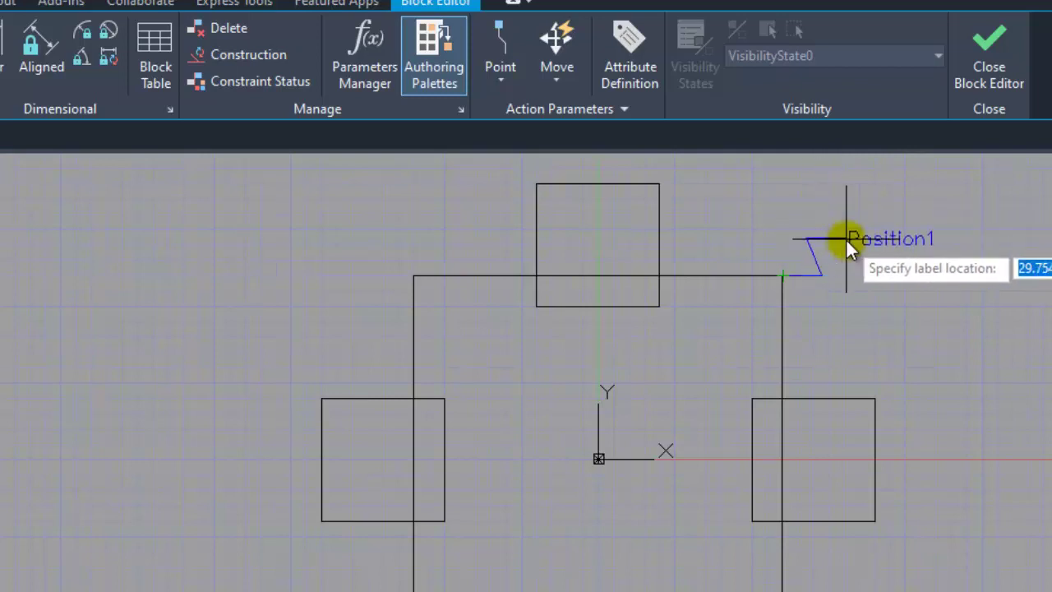
middle_drag(844, 242, 732, 317)
scroll(733, 313, up, 2)
scroll(733, 312, up, 2)
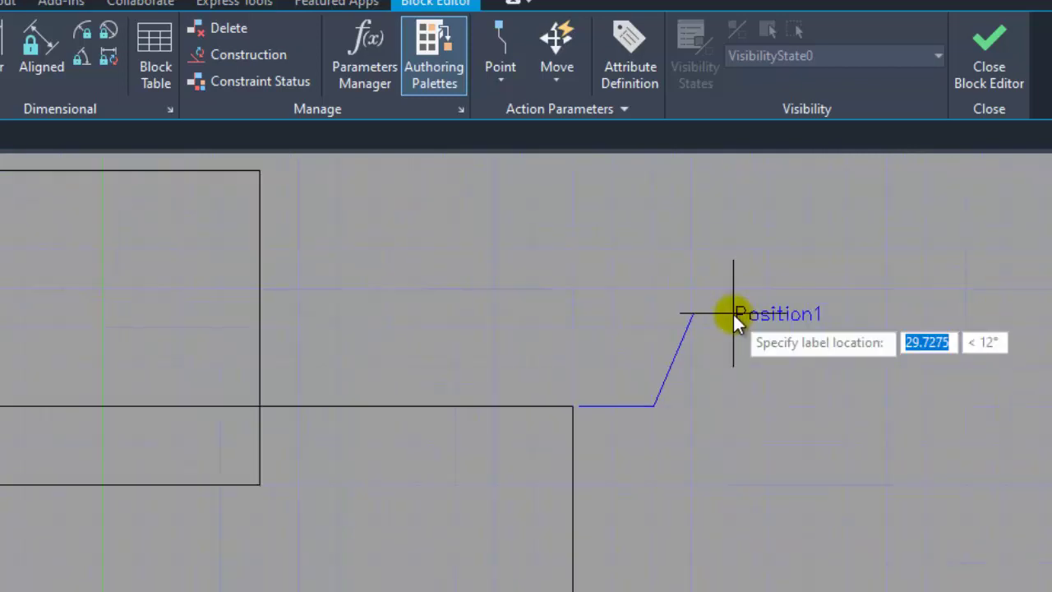
scroll(733, 312, down, 2)
scroll(733, 312, down, 2)
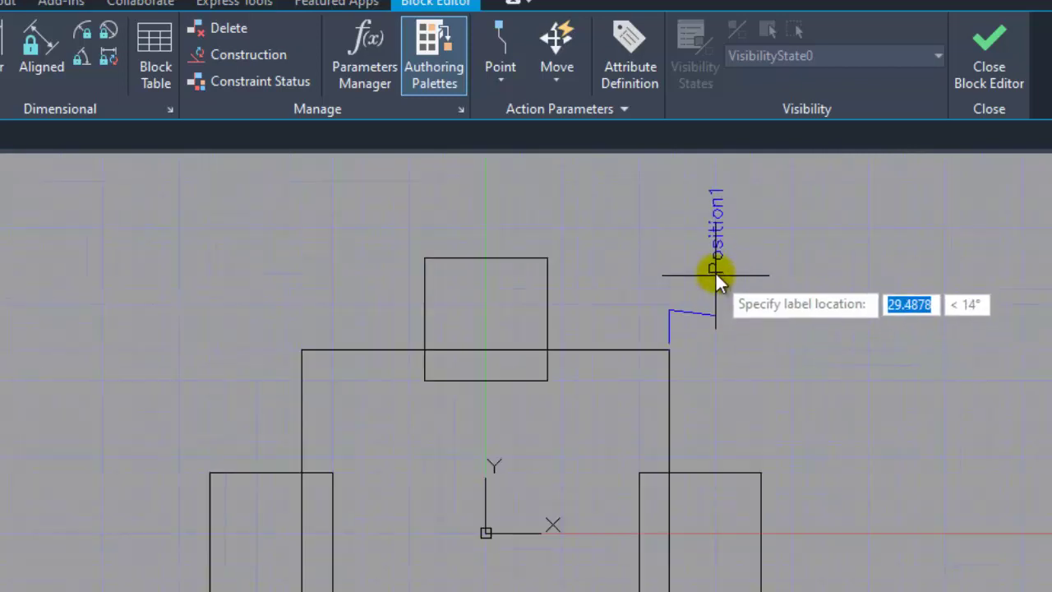
click(721, 312)
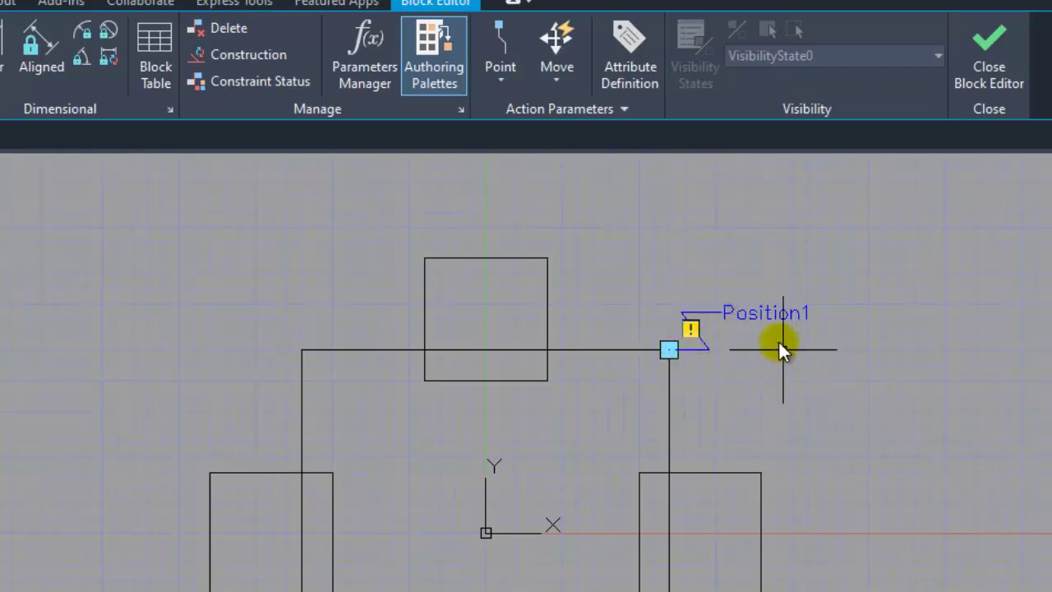
scroll(777, 319, up, 2)
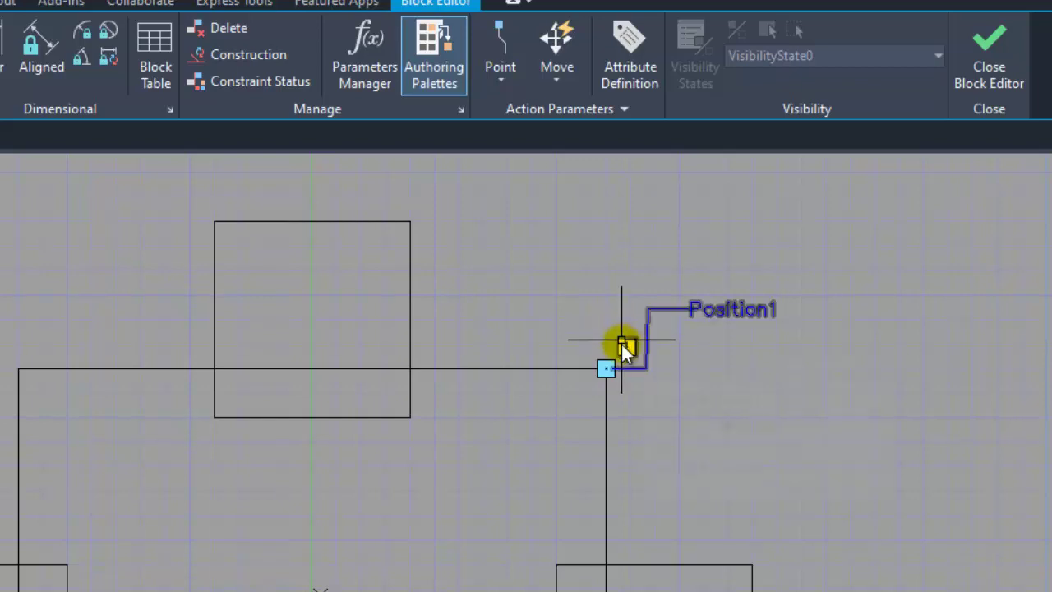
click(625, 346)
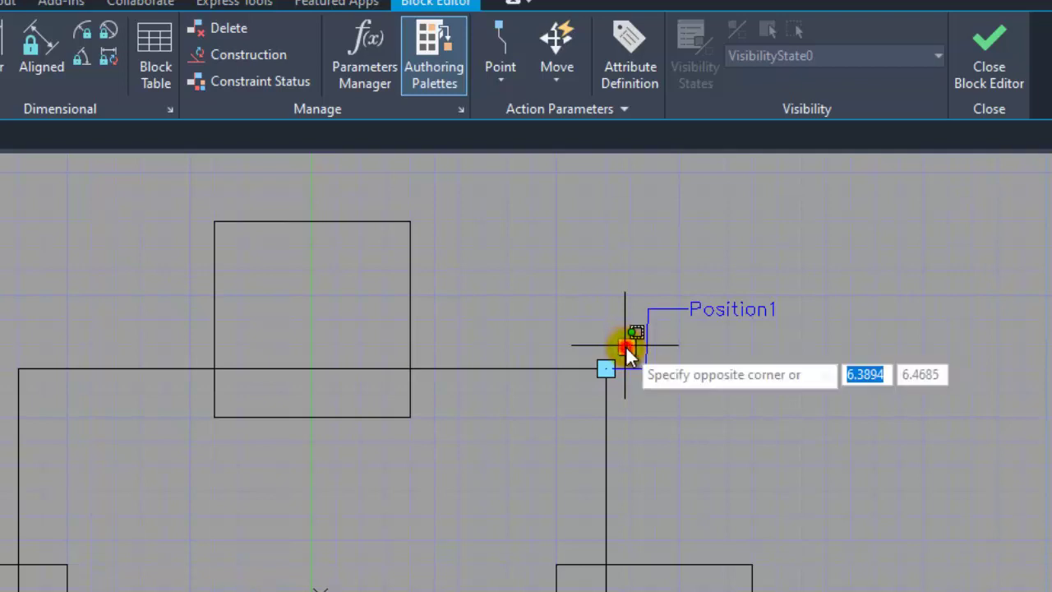
click(626, 346)
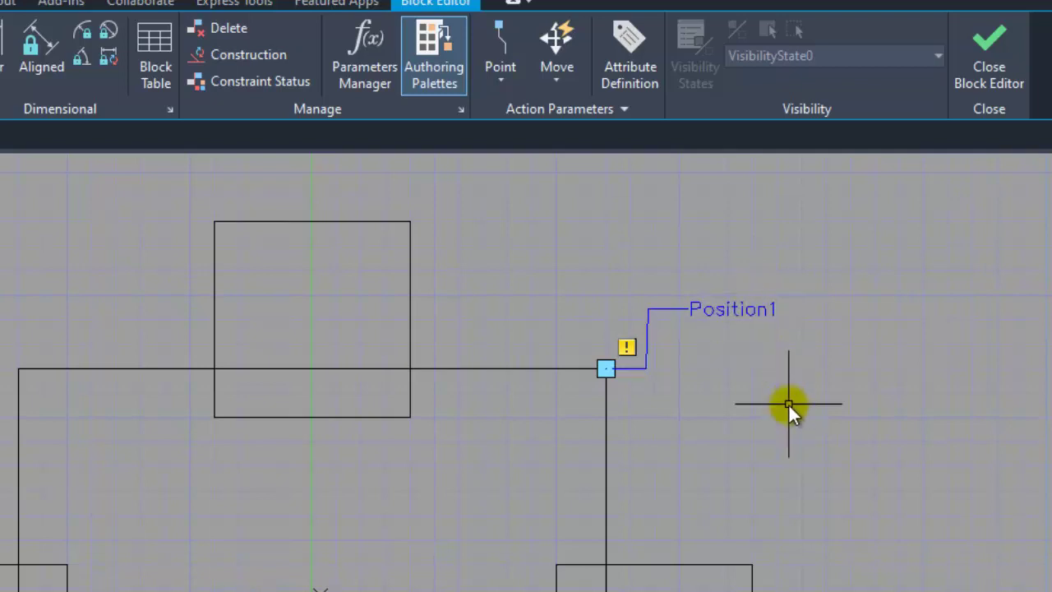
scroll(788, 403, down, 2)
middle_drag(788, 402, 789, 364)
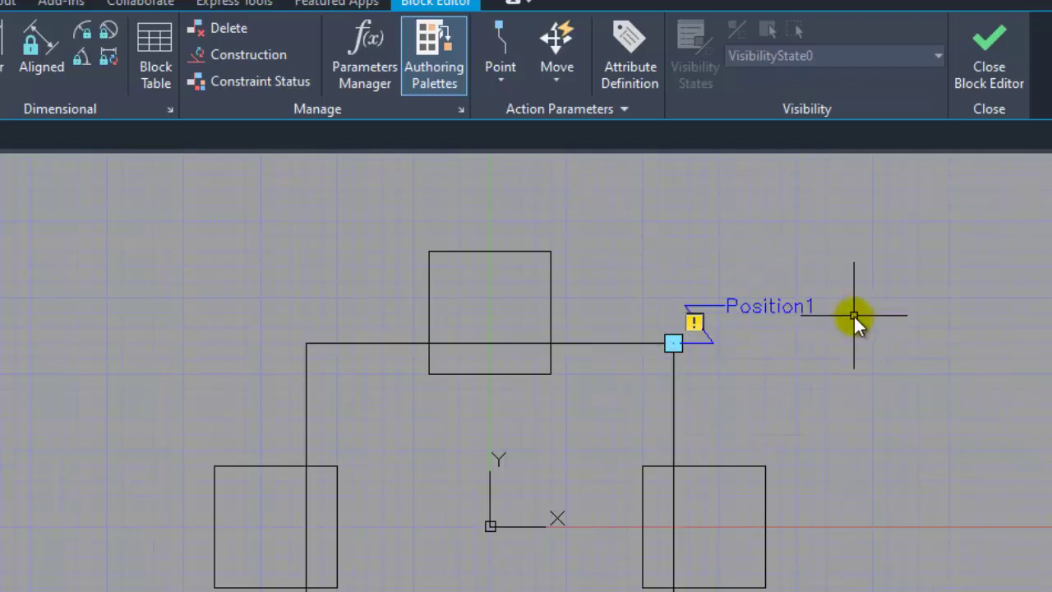
scroll(796, 345, up, 2)
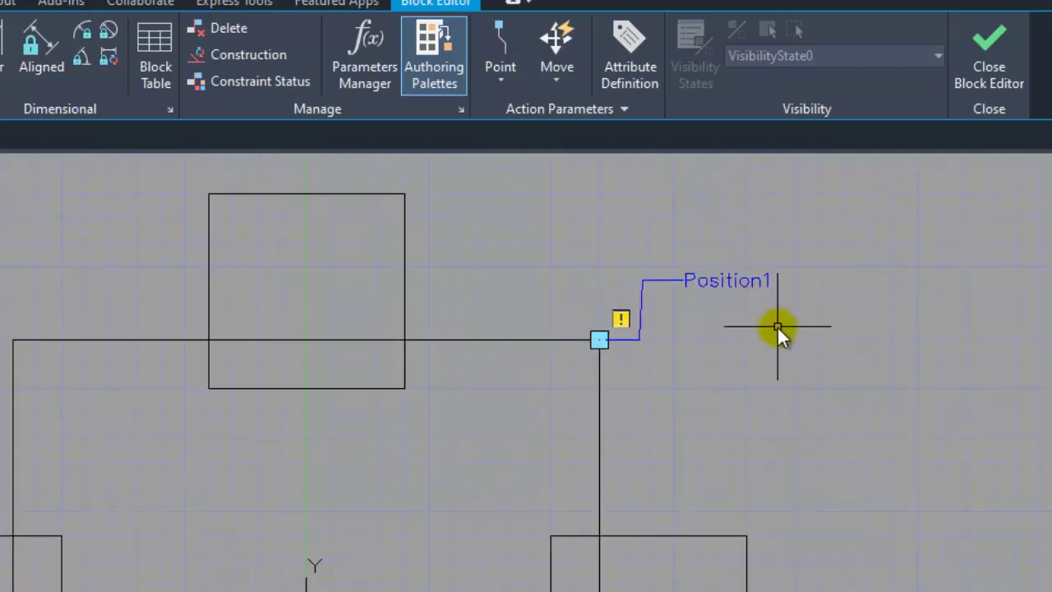
middle_drag(776, 325, 776, 437)
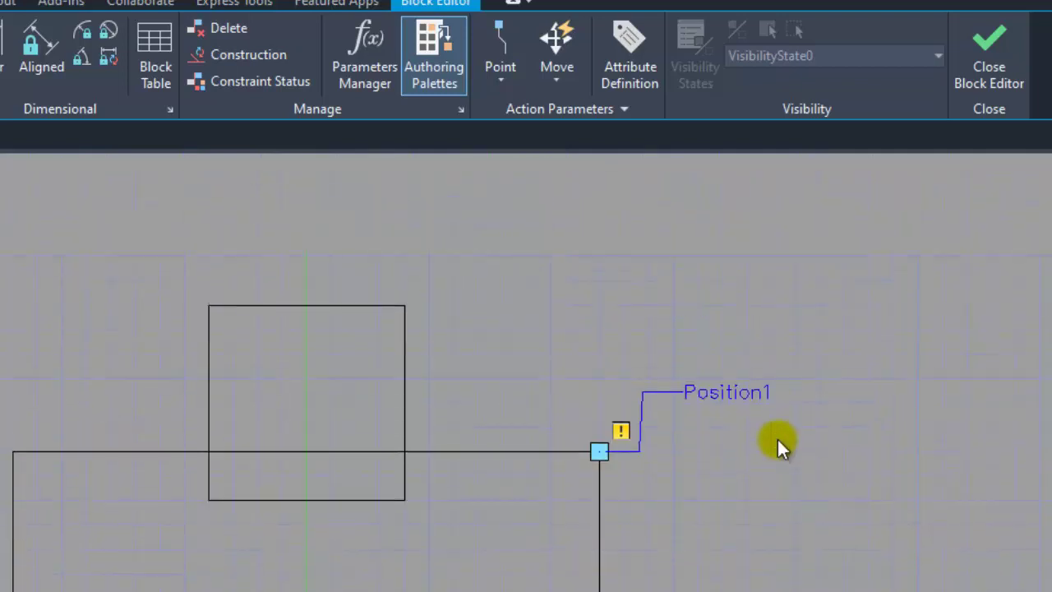
click(727, 392)
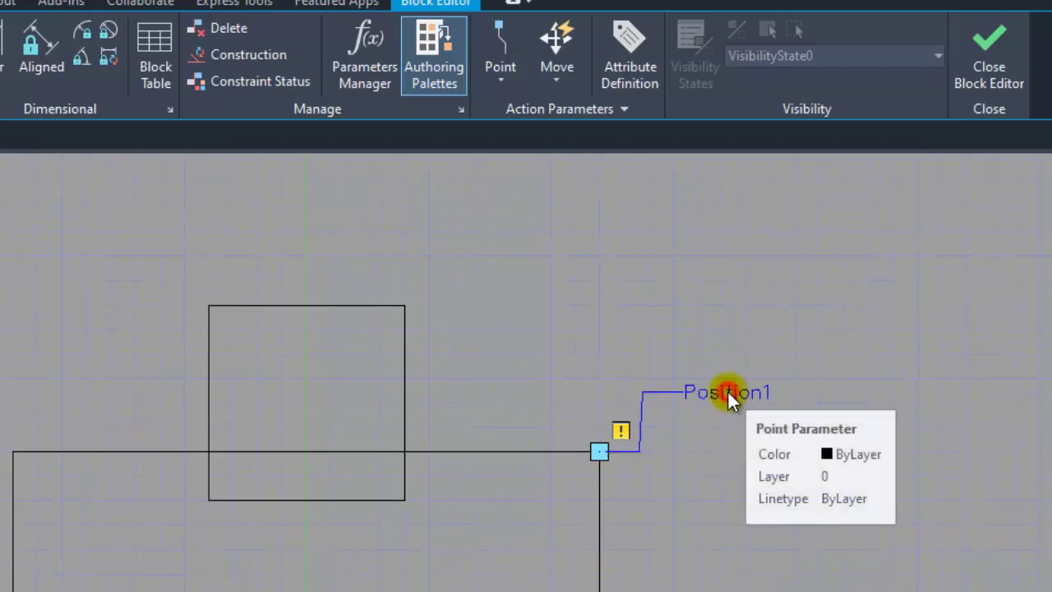
scroll(762, 419, up, 2)
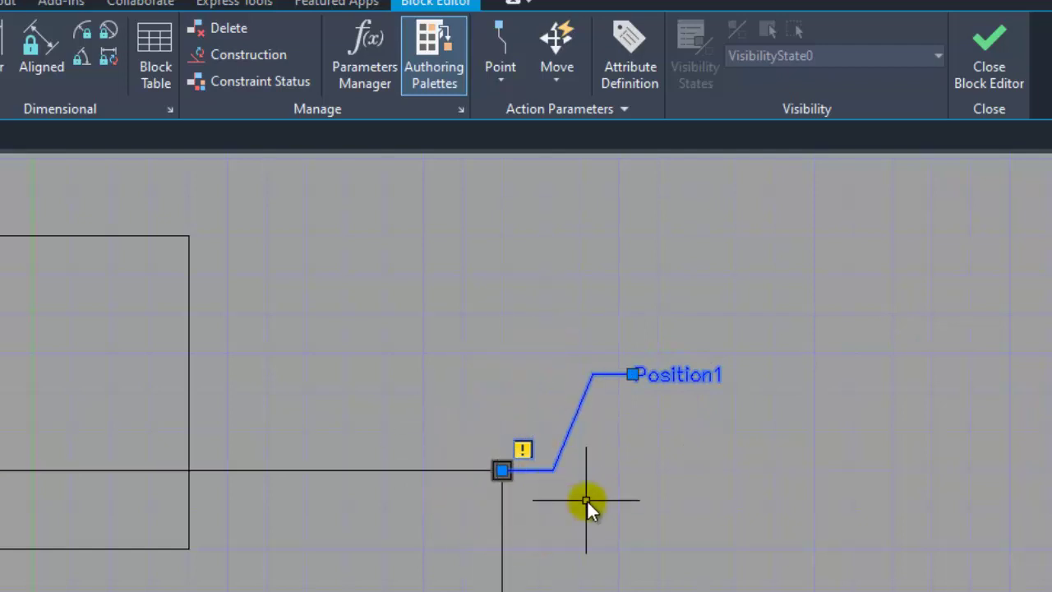
scroll(591, 495, down, 2)
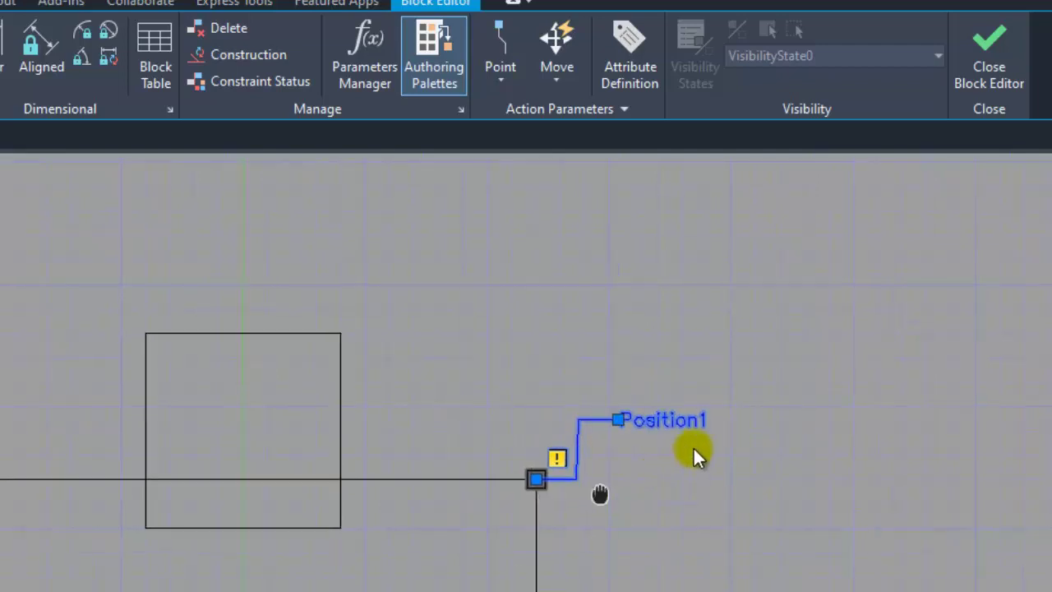
middle_drag(600, 493, 801, 351)
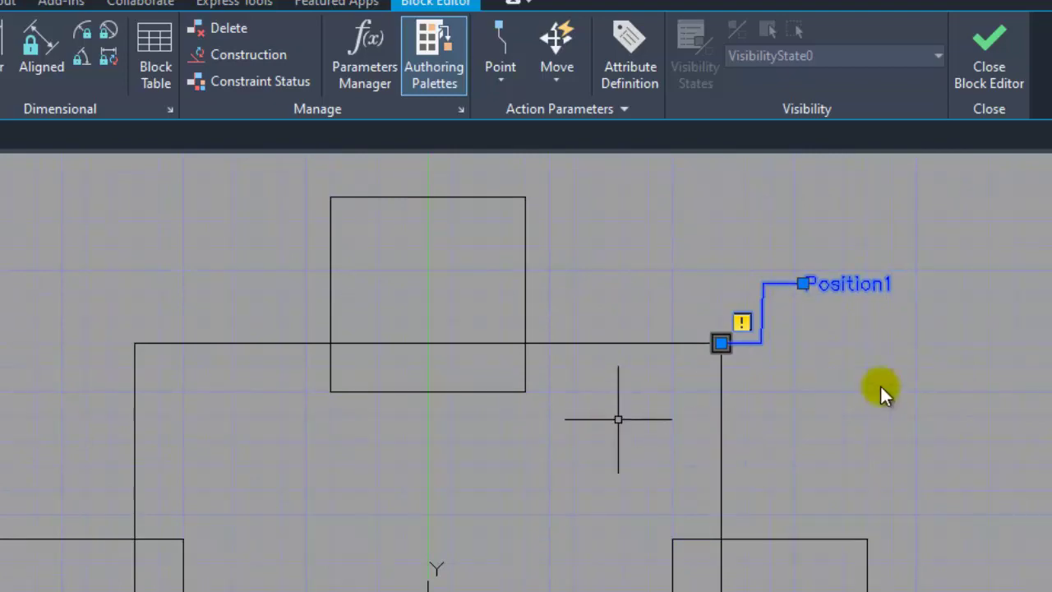
Start a Move action linked to the Position1 point parameter.
key(Escape)
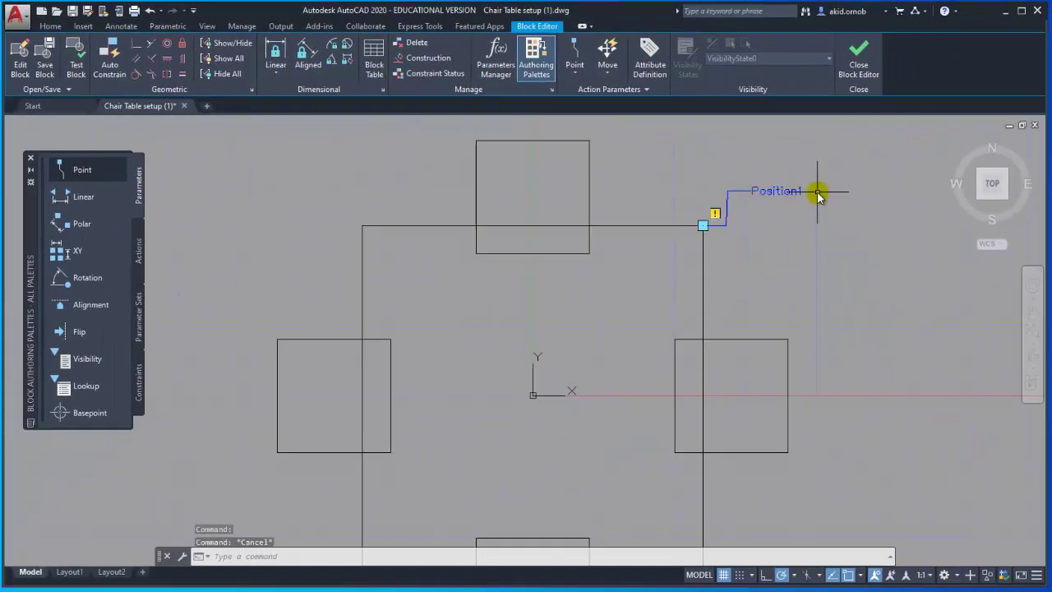
click(139, 248)
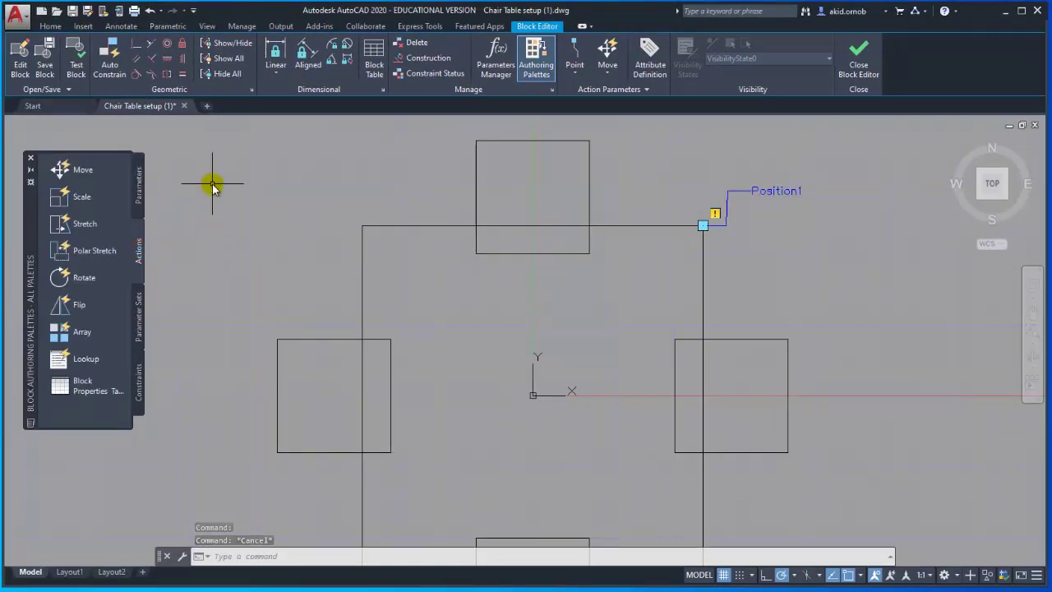
click(99, 174)
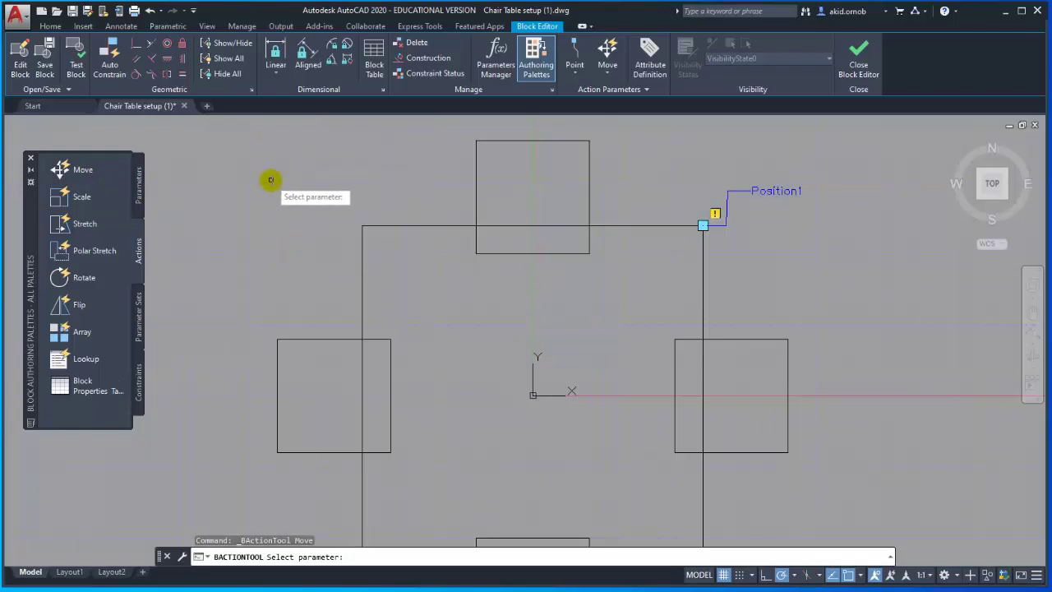
middle_drag(803, 227, 739, 219)
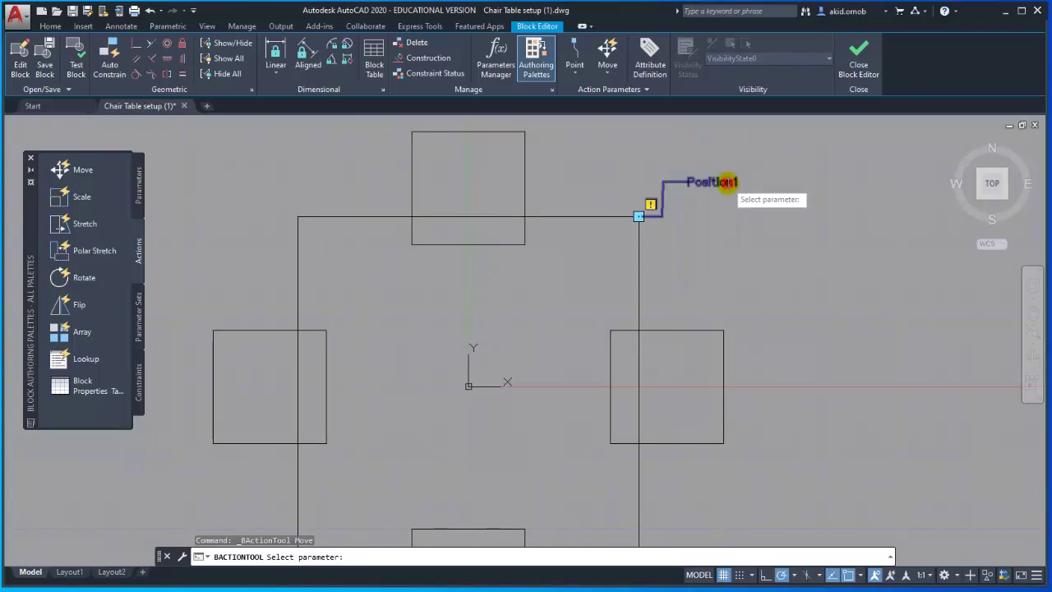
click(726, 182)
Window-select all seven table and chair objects and place the Move action icon near Position1.
scroll(751, 252, down, 2)
middle_drag(607, 314, 575, 294)
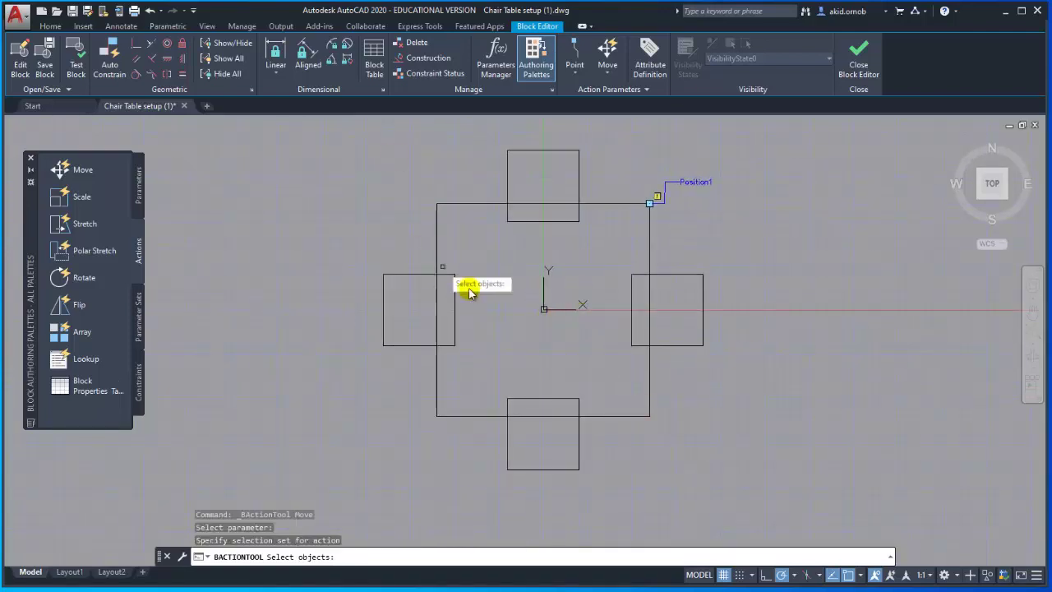
click(342, 137)
click(768, 497)
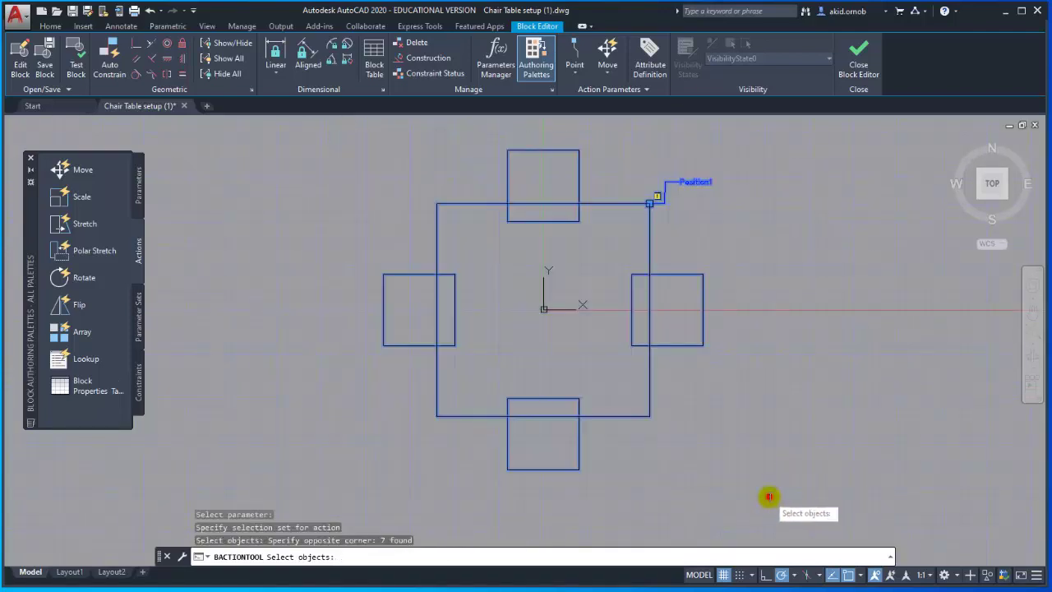
key(Return)
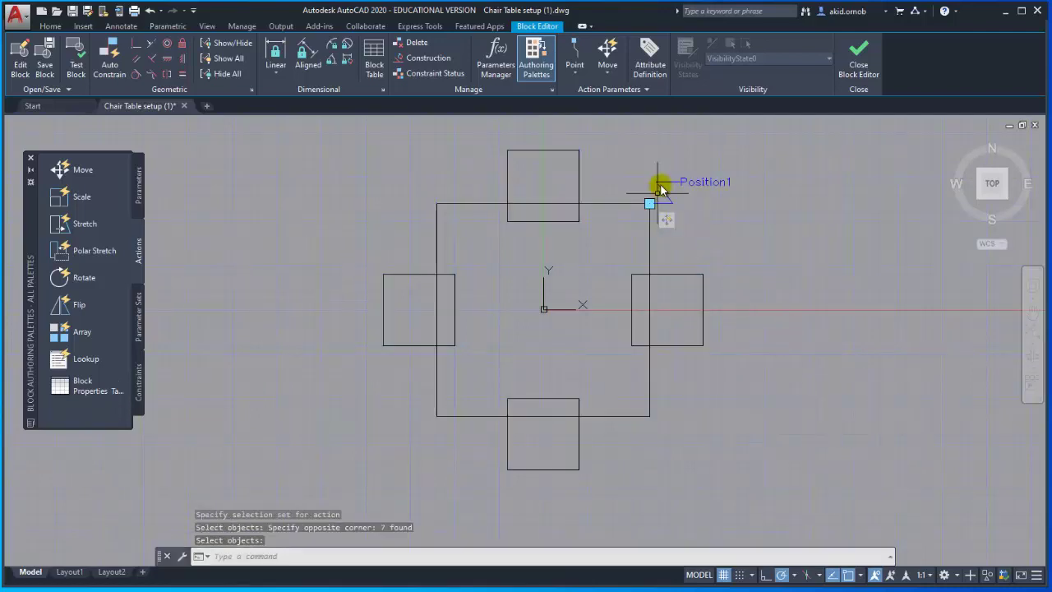
click(666, 219)
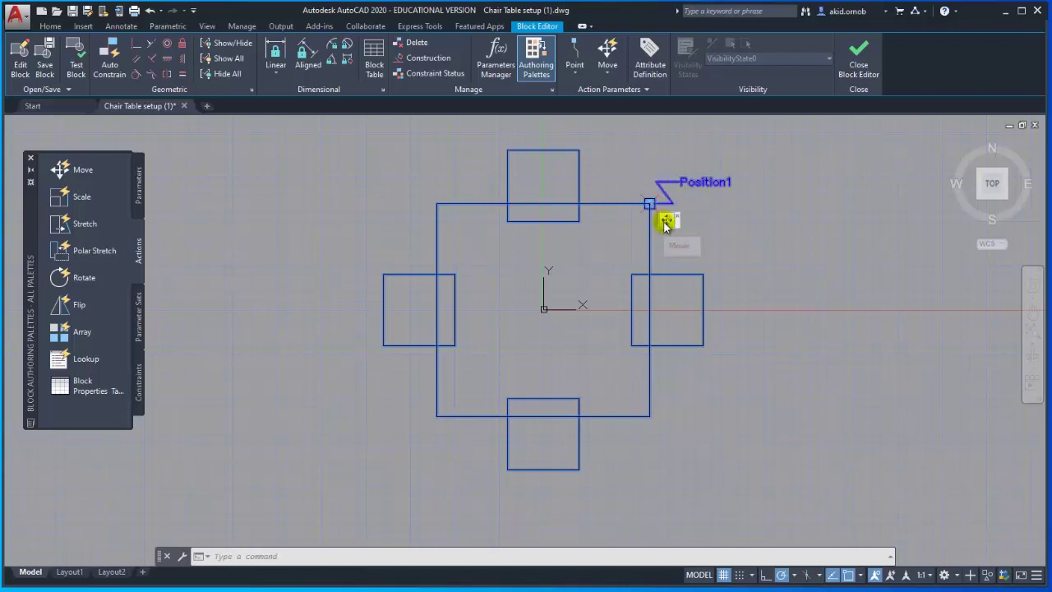
scroll(664, 221, up, 4)
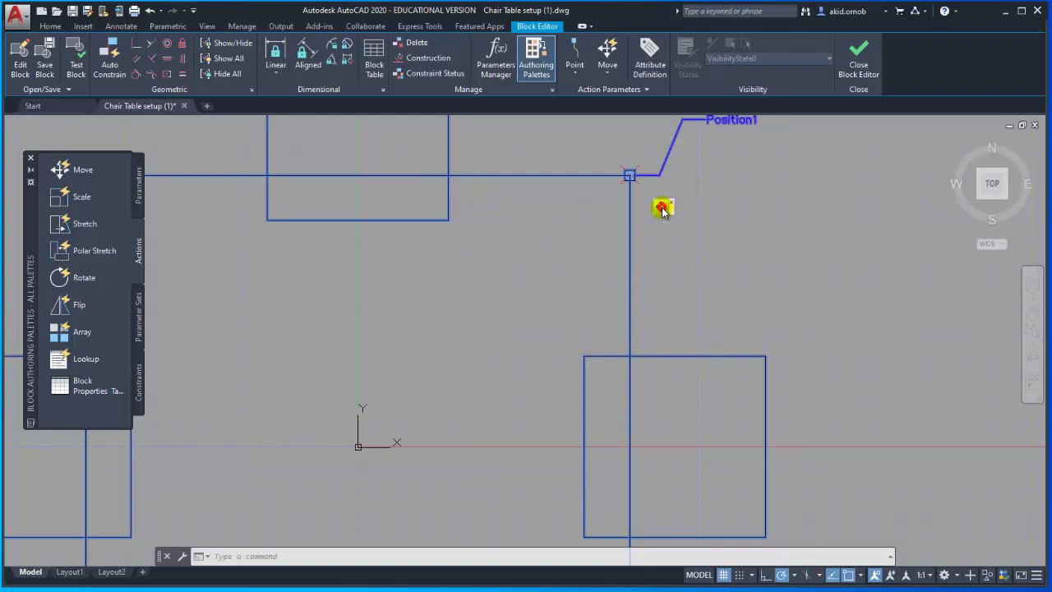
scroll(707, 248, down, 2)
scroll(713, 251, down, 2)
middle_drag(714, 252, 680, 291)
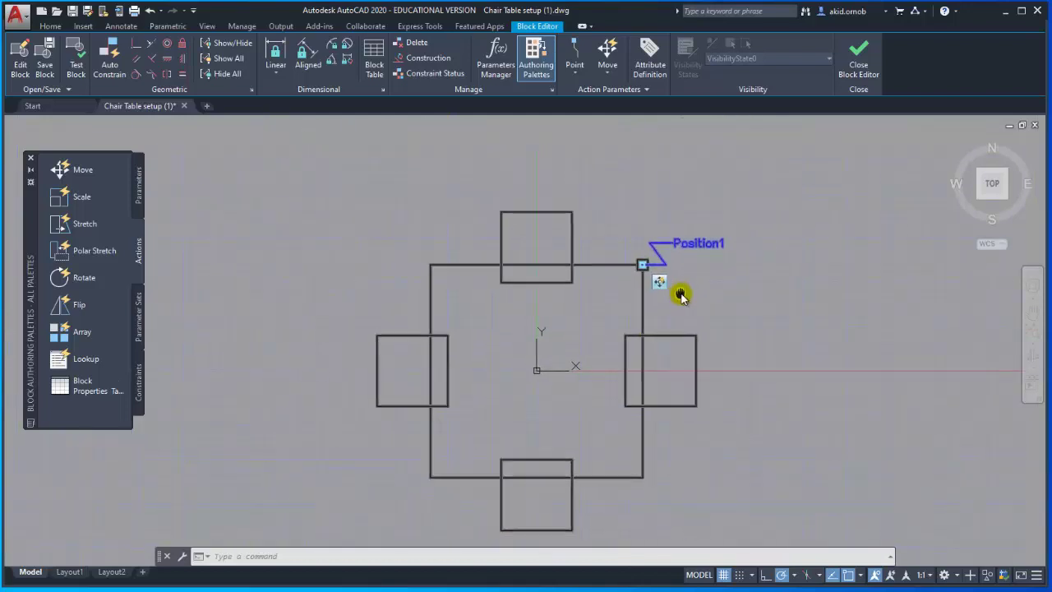
scroll(735, 277, up, 2)
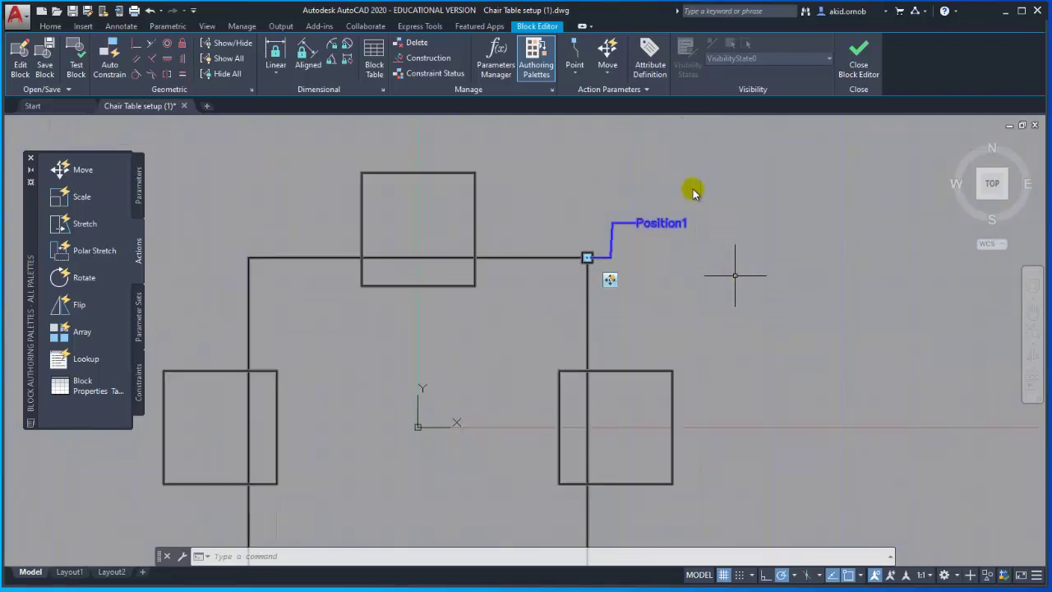
scroll(607, 298, up, 2)
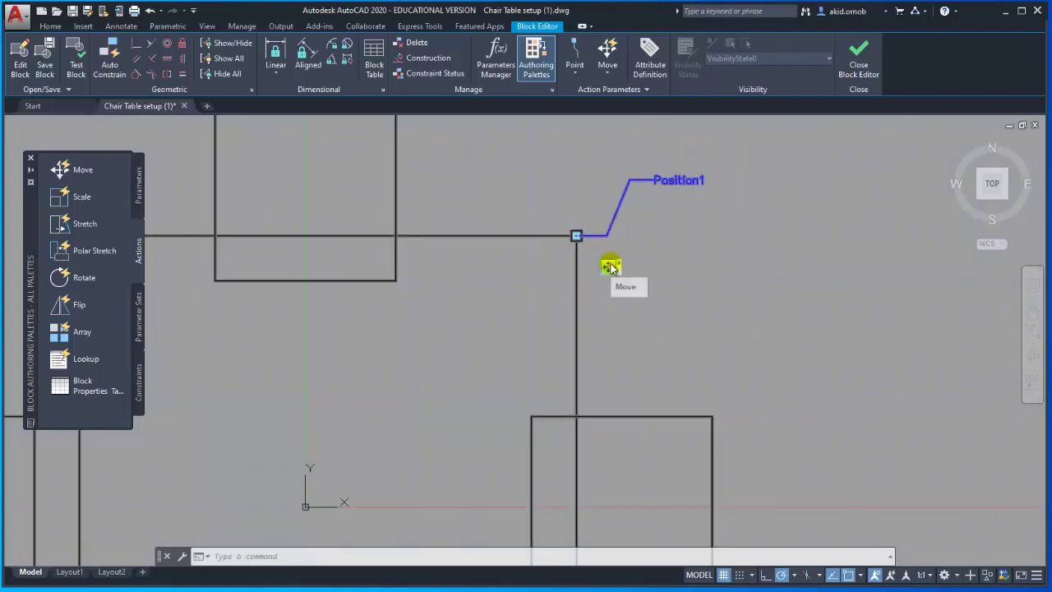
click(612, 265)
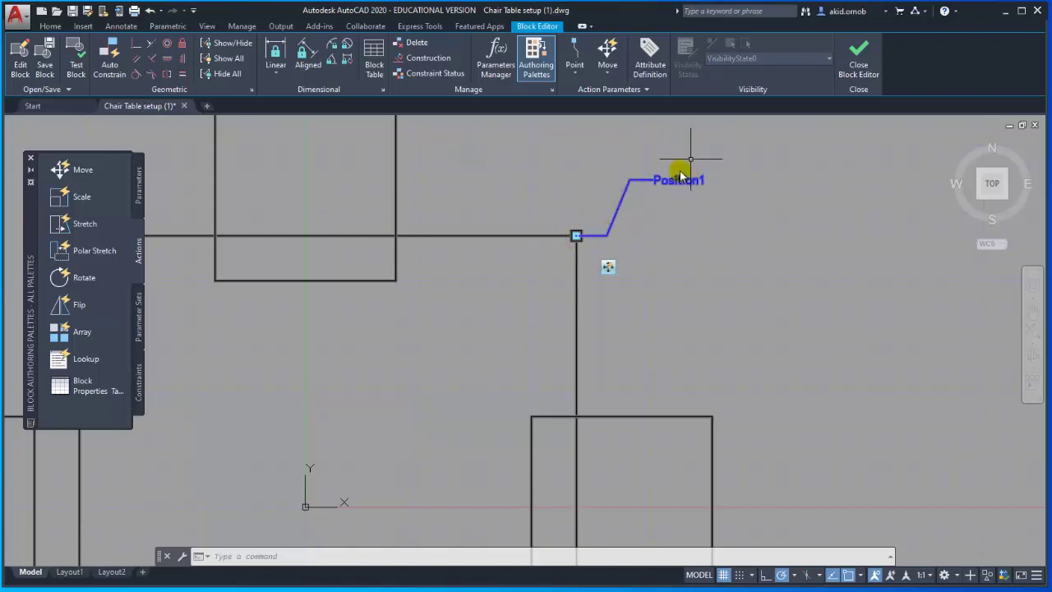
scroll(664, 254, down, 2)
middle_drag(669, 251, 699, 220)
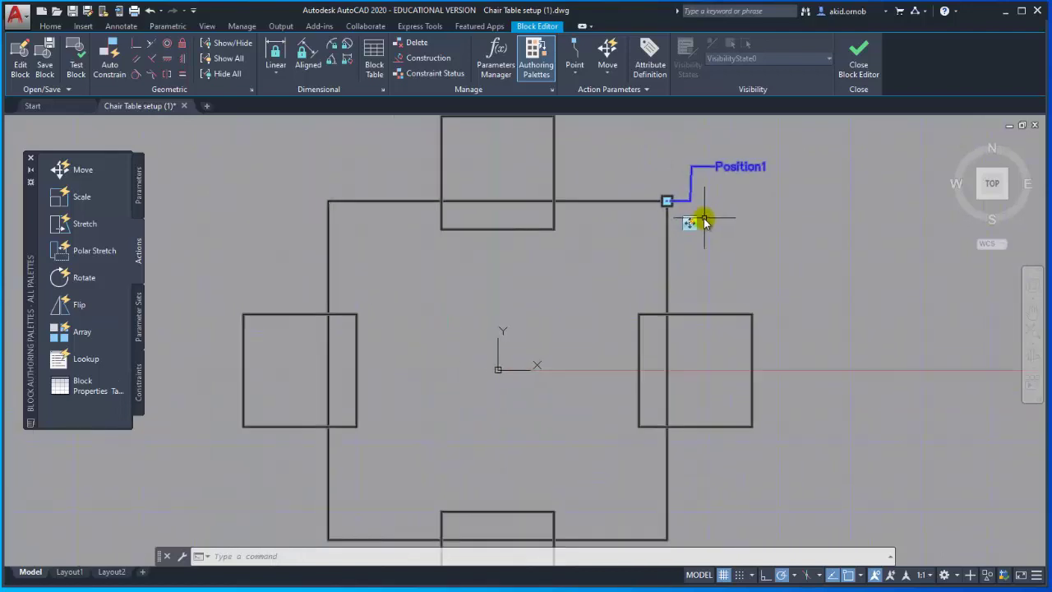
scroll(698, 221, down, 2)
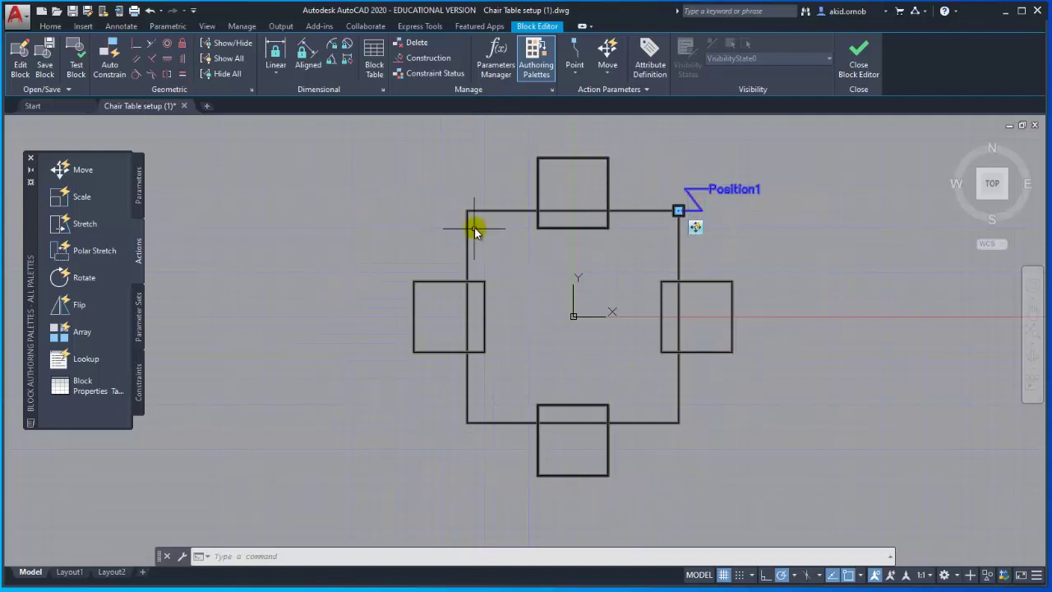
scroll(691, 222, up, 2)
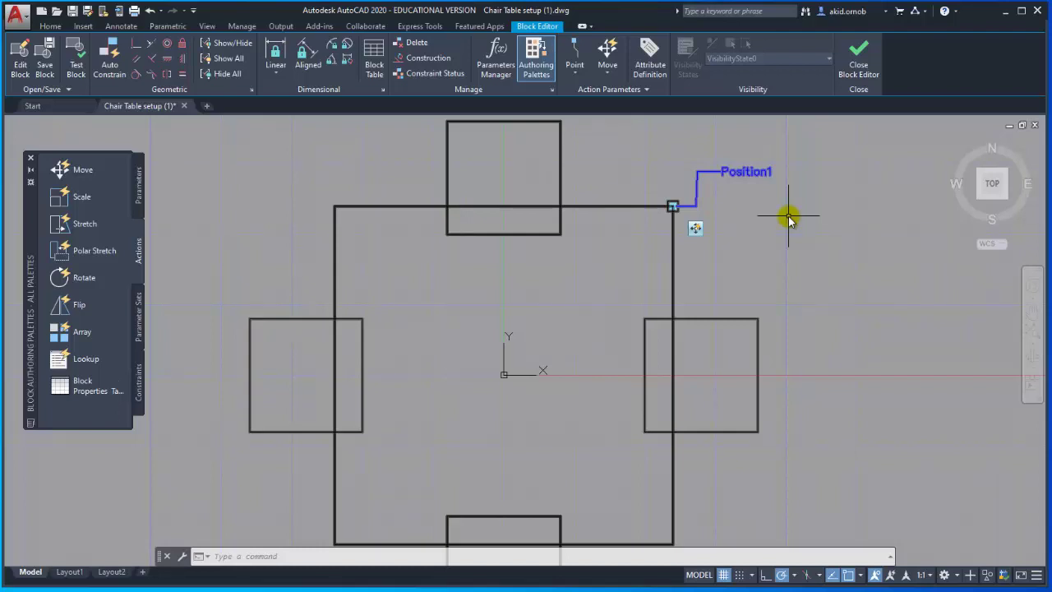
key(Escape)
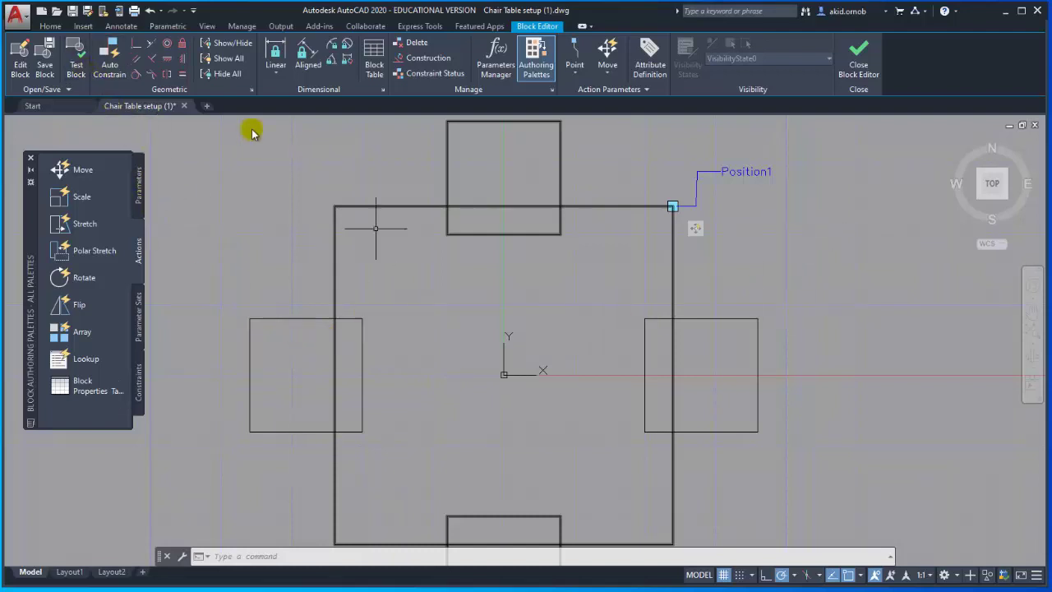
Open the chair table setup block in Test Block and select it to show the Position1 grip.
click(76, 68)
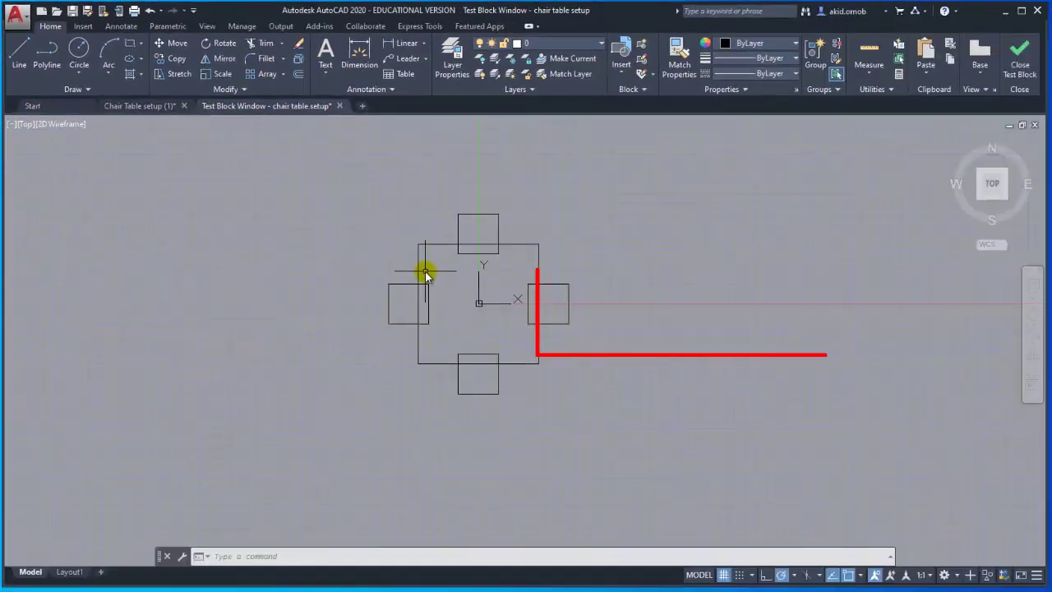
click(420, 274)
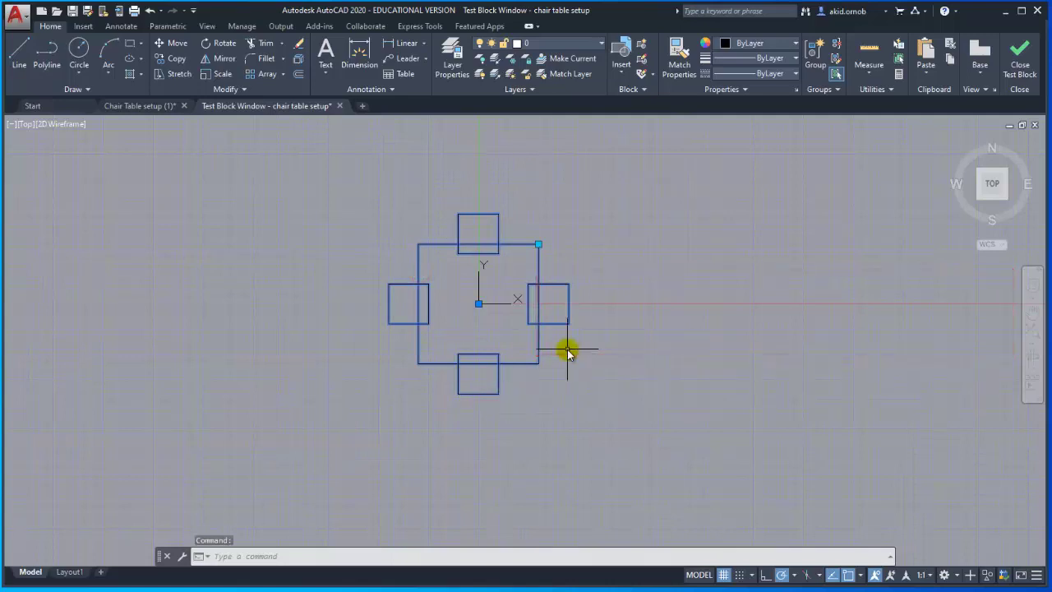
scroll(472, 374, up, 2)
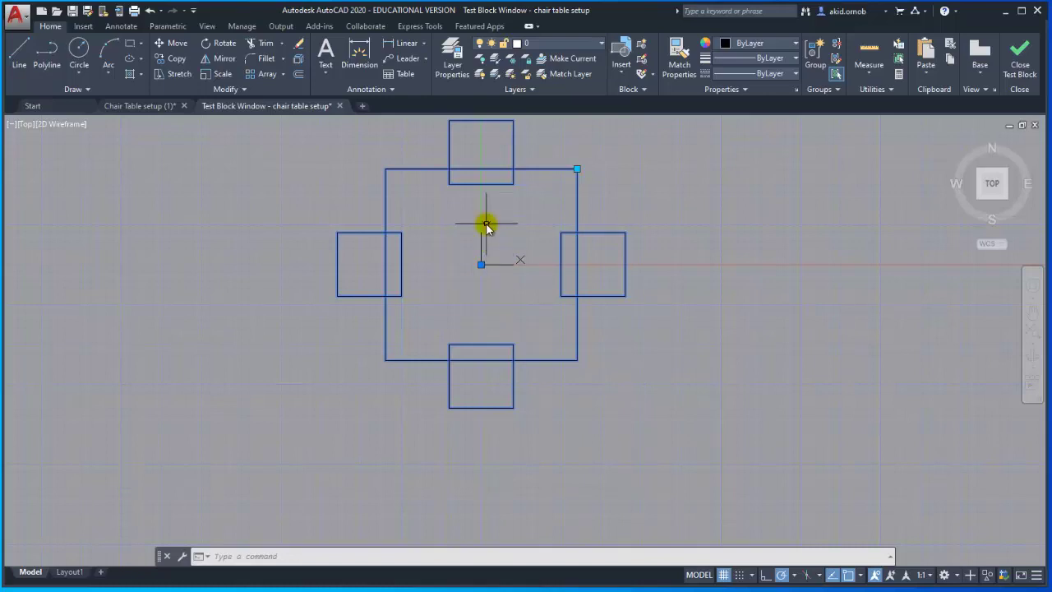
middle_drag(485, 225, 465, 258)
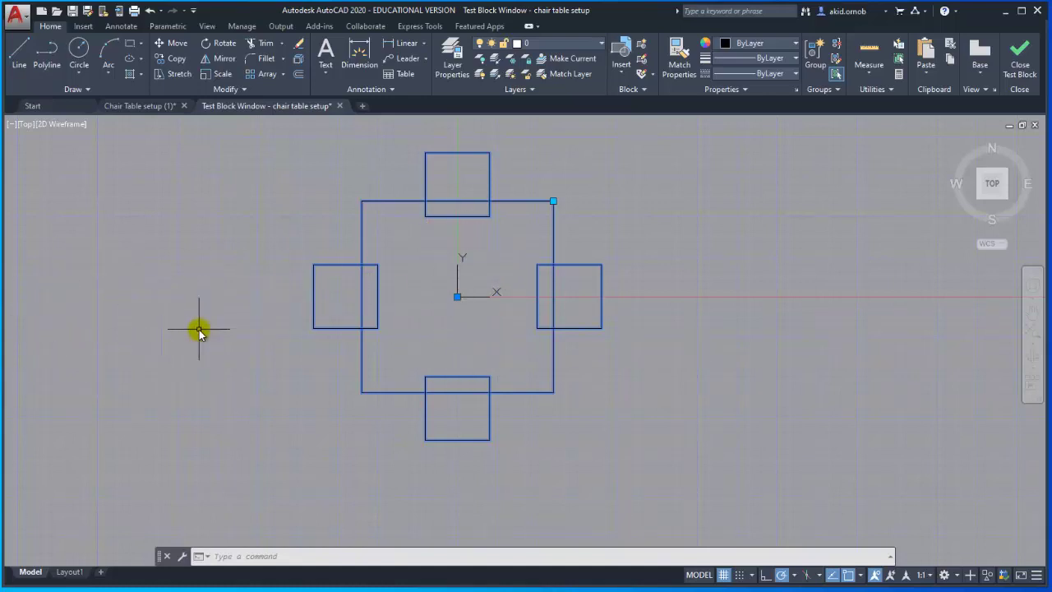
scroll(200, 329, down, 2)
scroll(219, 373, up, 2)
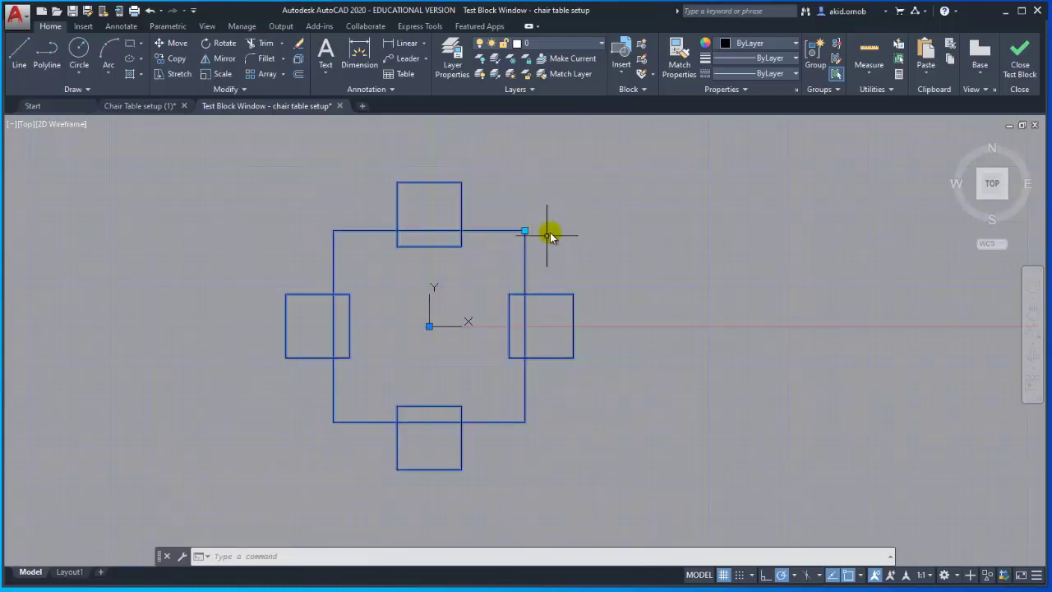
scroll(497, 223, up, 2)
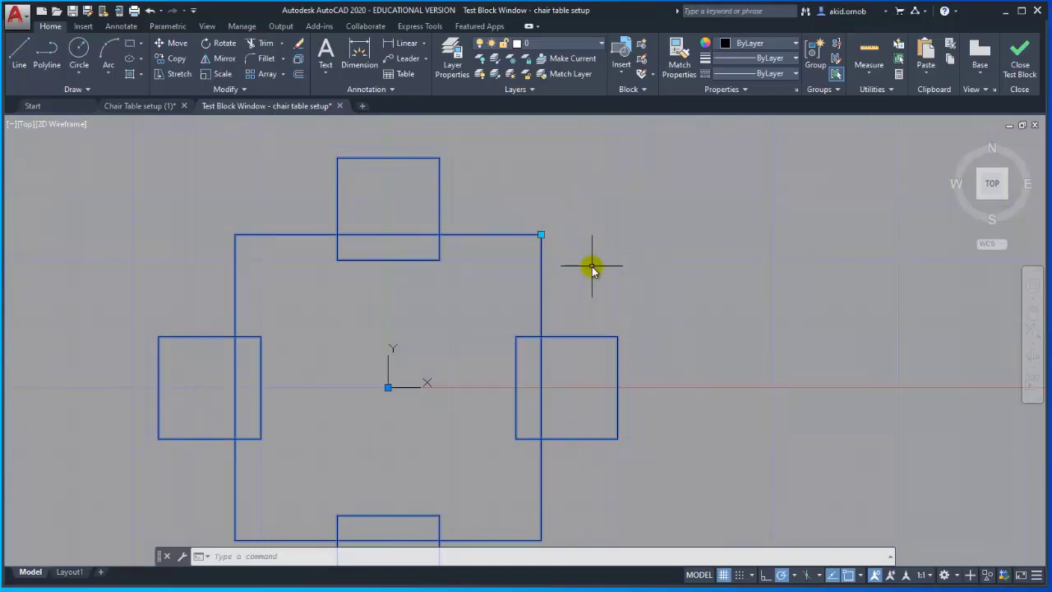
scroll(592, 265, down, 2)
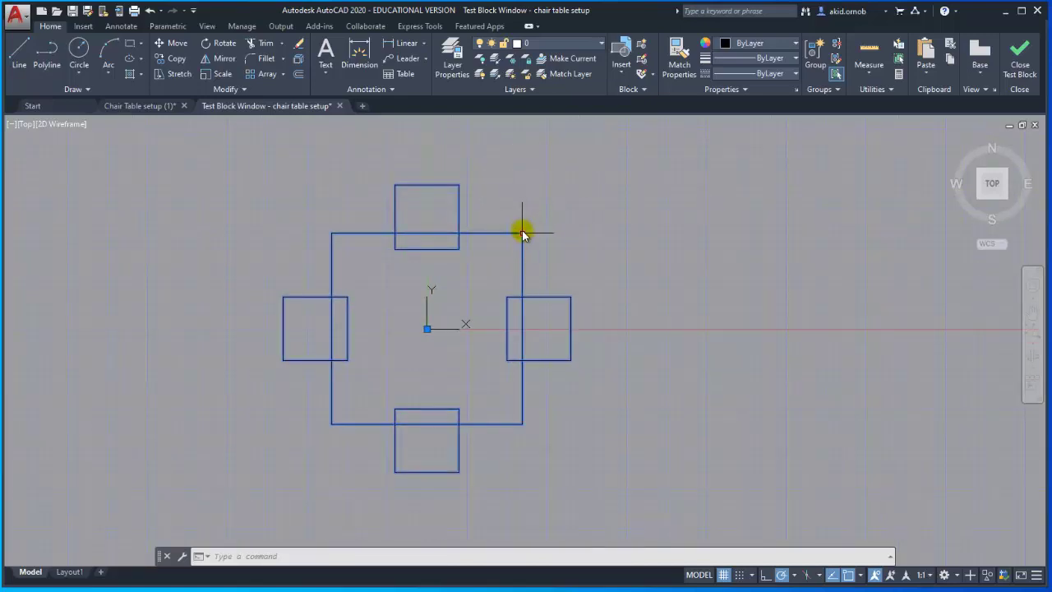
Drag the Position1 grip to several new spots, moving the table and four chairs together.
click(522, 233)
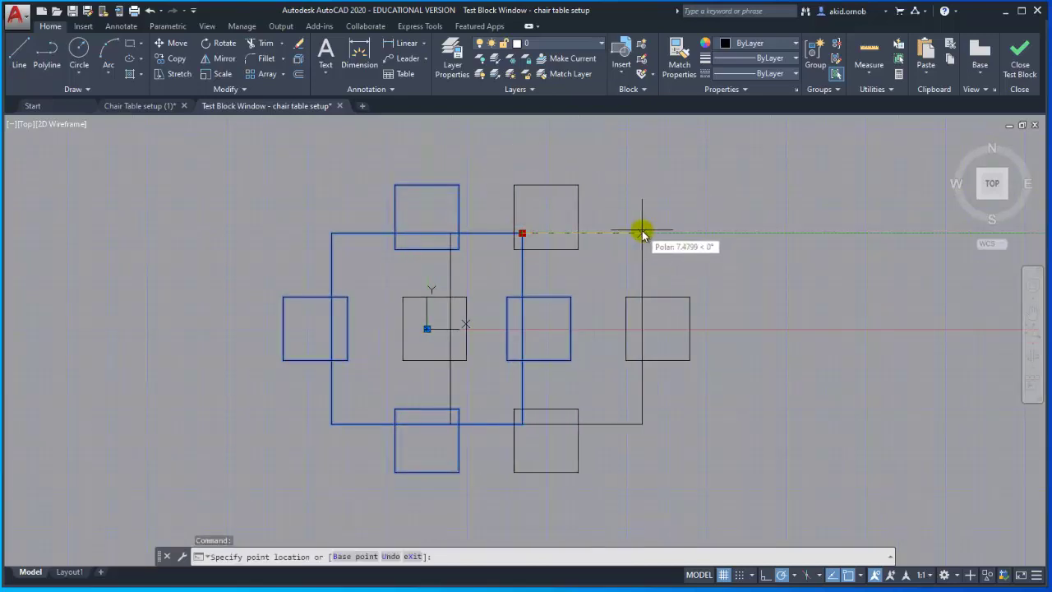
scroll(637, 231, down, 2)
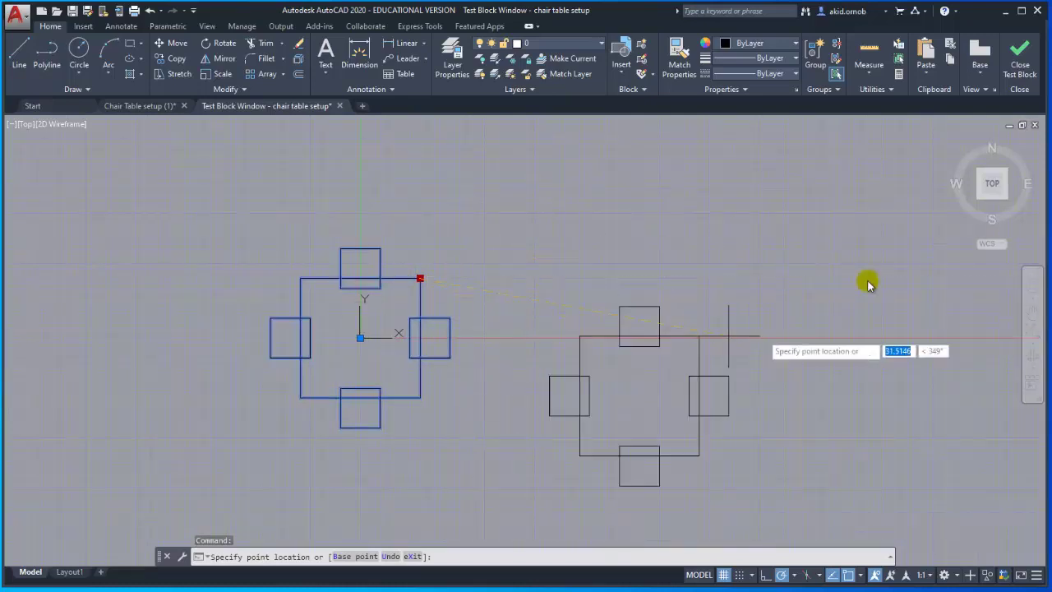
click(659, 241)
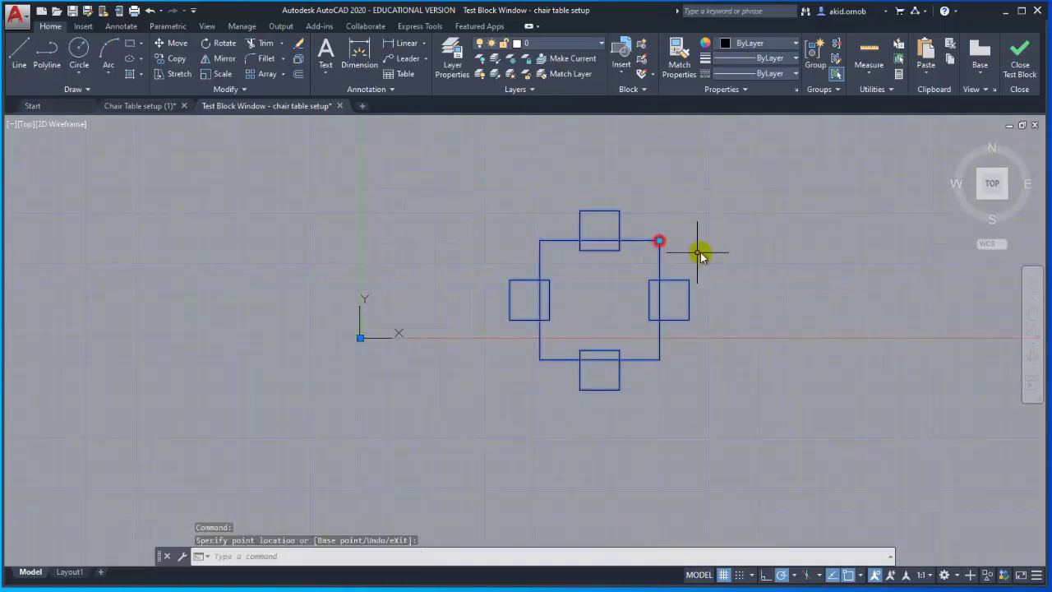
click(659, 240)
click(315, 194)
middle_drag(314, 199, 512, 310)
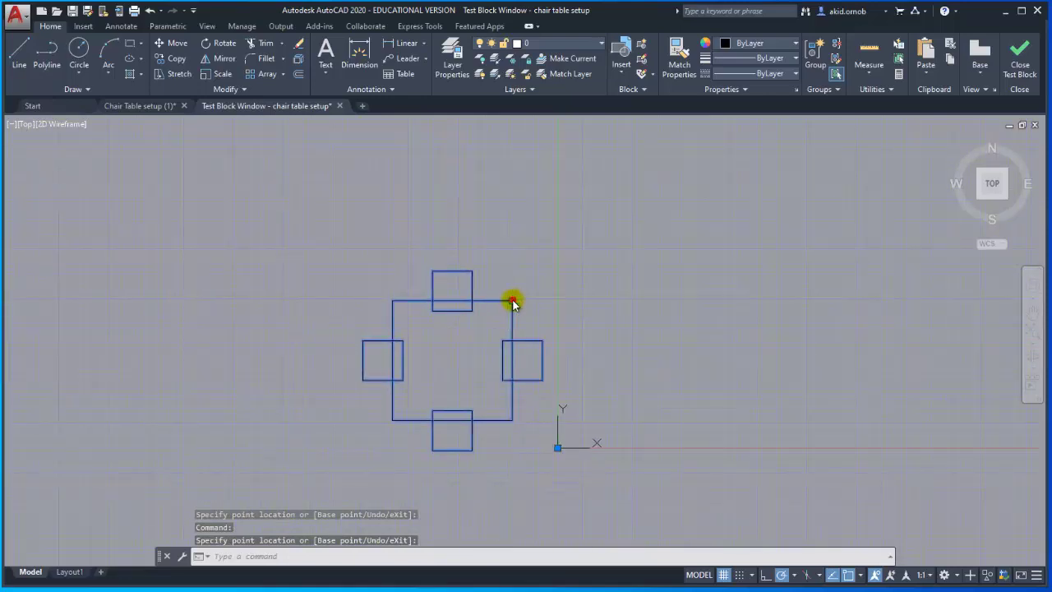
click(613, 242)
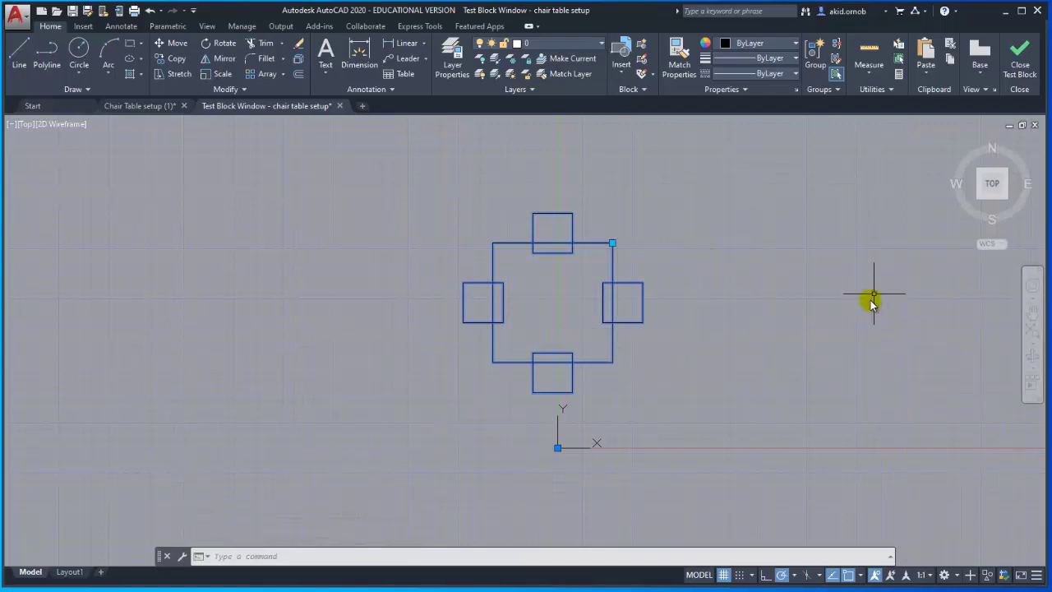
Close the Test Block Window and recentre the chair table setup block in the Block Editor.
click(1033, 60)
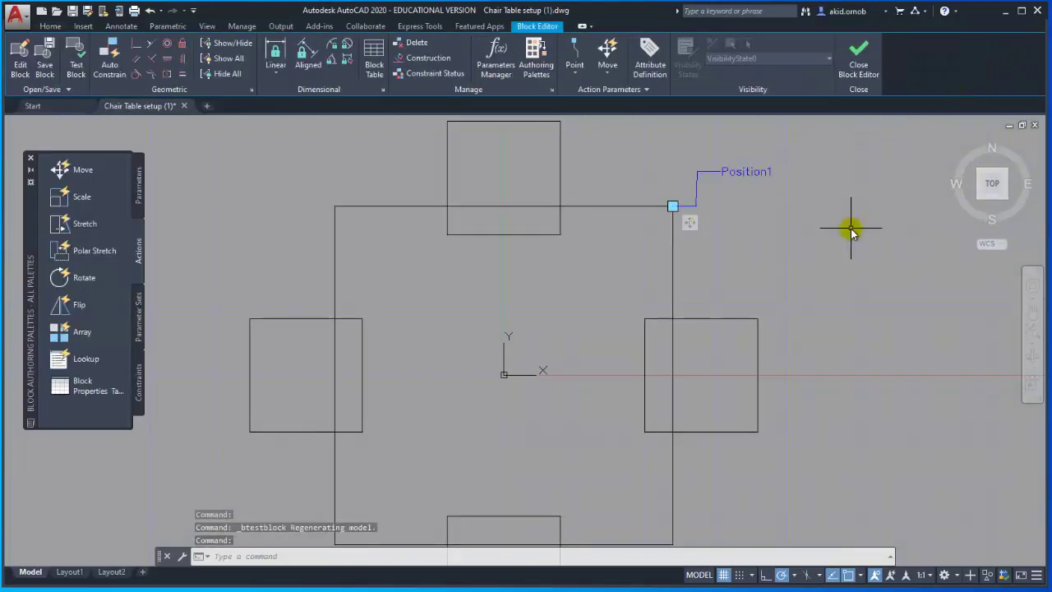
scroll(852, 228, down, 2)
middle_drag(833, 223, 680, 260)
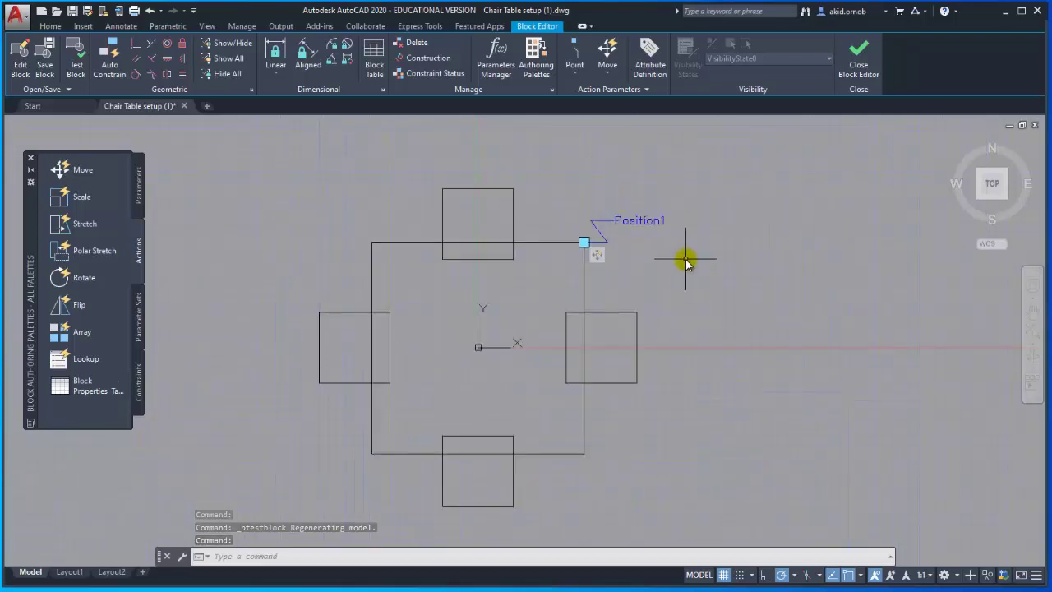